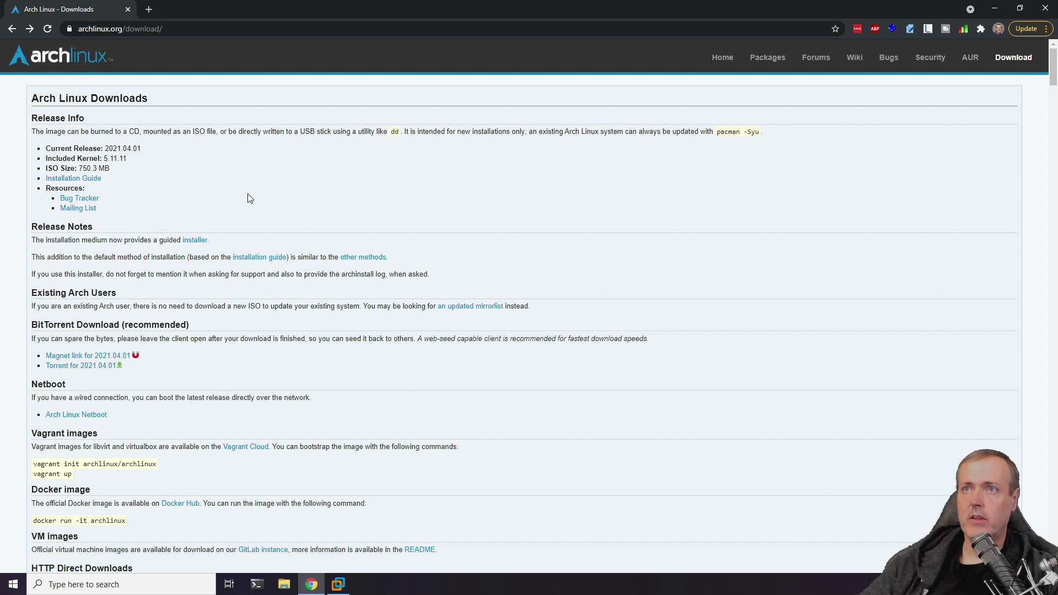
Step: Launch Deluge, allow it through the firewall, confirm the archlinux-2021.04.01 ISO torrent is complete, then close it
{"action": "left_click", "coordinate": [85, 585]}
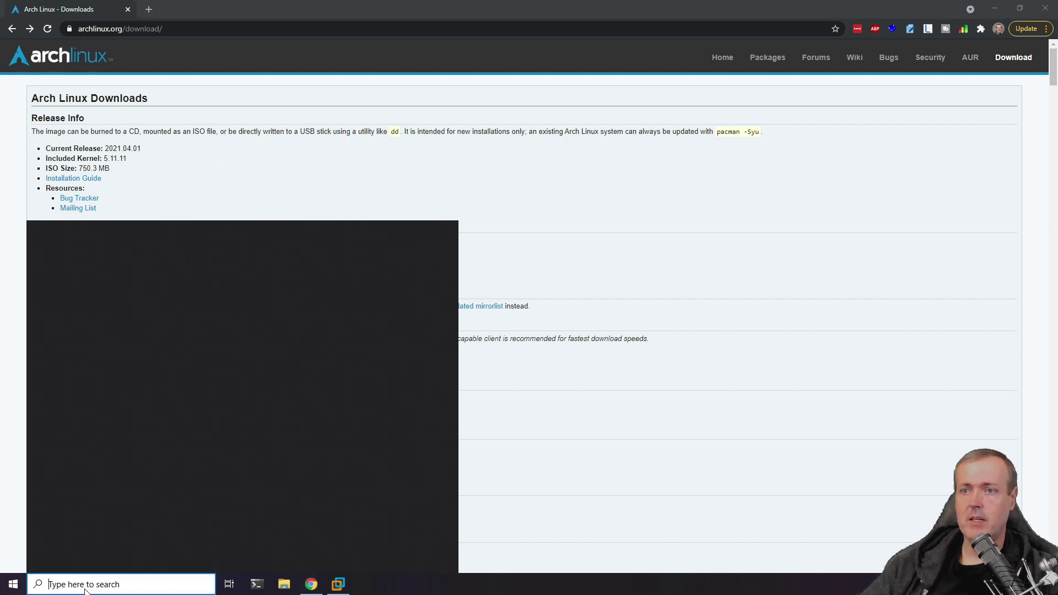
{"action": "type", "text": "de"}
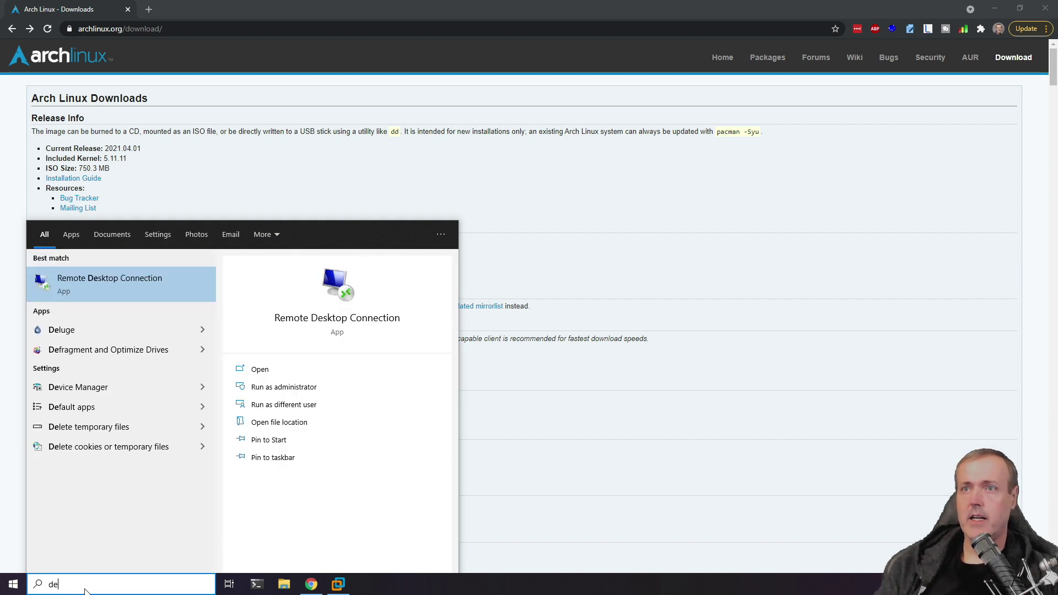
{"action": "key", "text": "Down"}
{"action": "key", "text": "Return"}
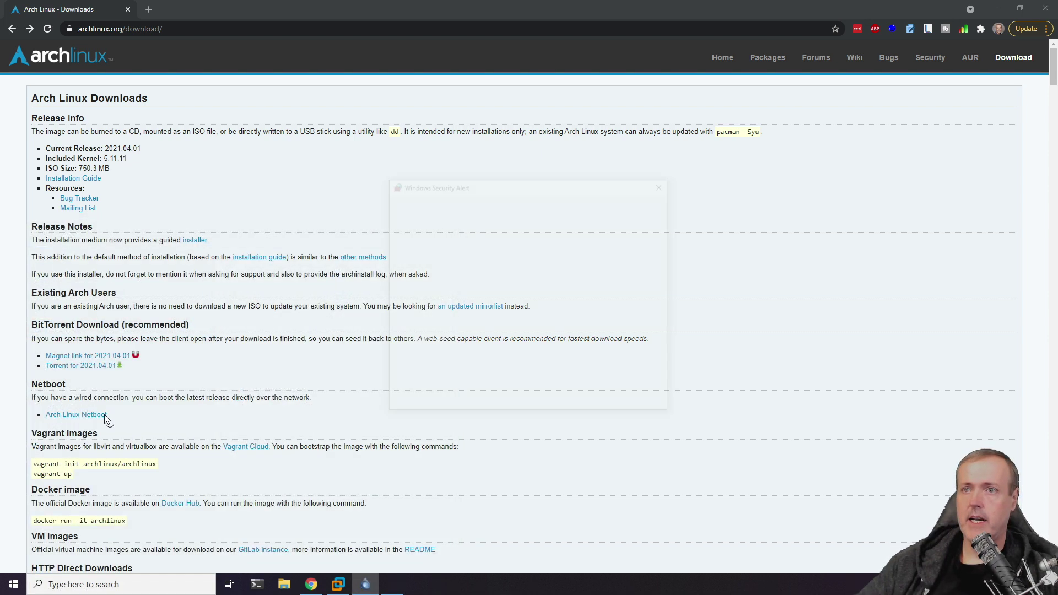
{"action": "left_click", "coordinate": [594, 406]}
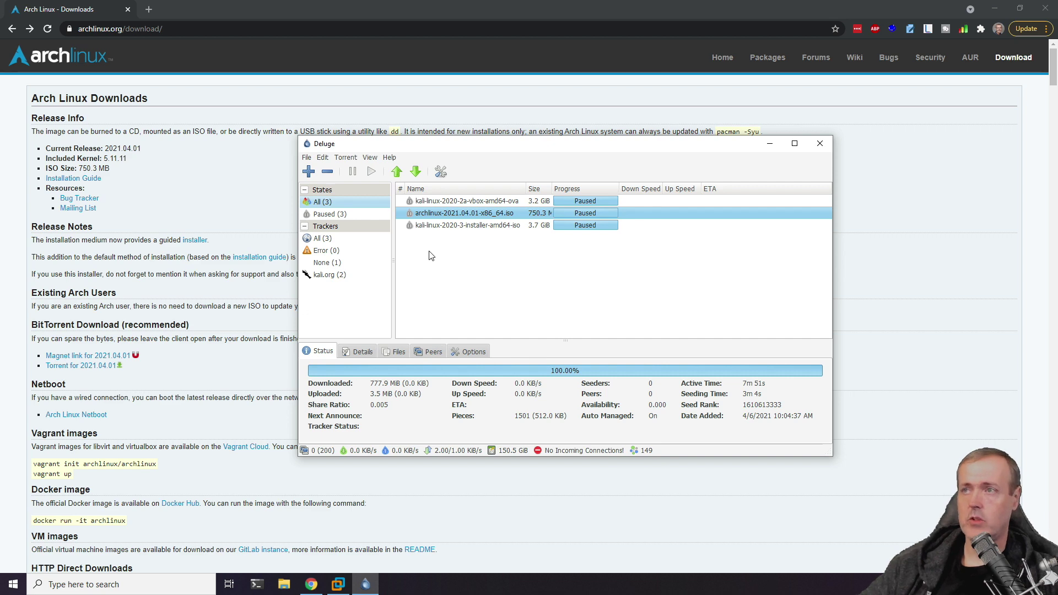
{"action": "key", "text": "alt+F4"}
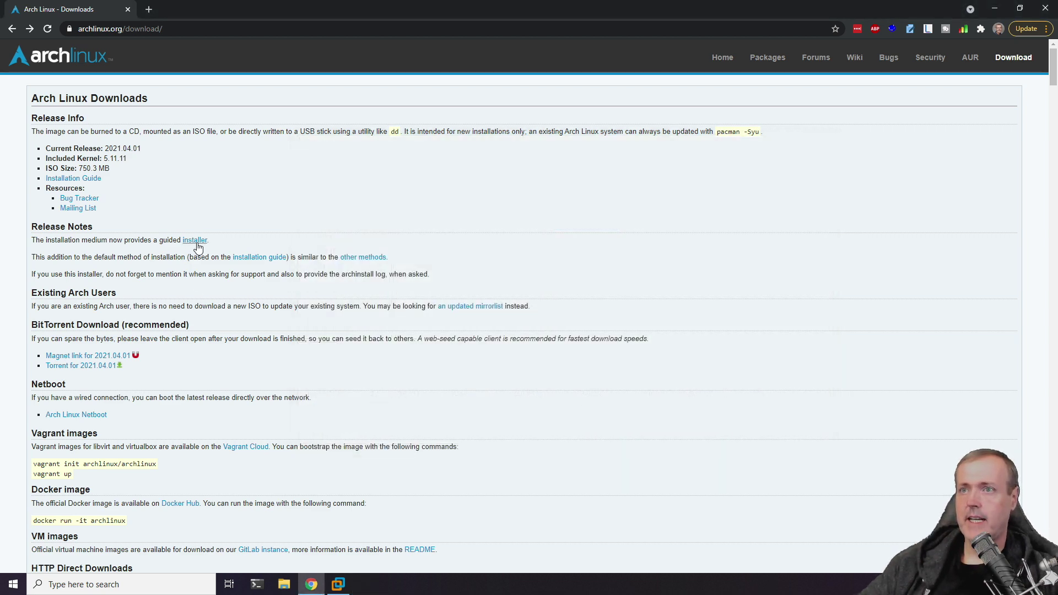
Step: Follow the 'installer' package to its upstream archlinux/archinstall GitHub repository and read through the README
{"action": "left_click", "coordinate": [196, 242]}
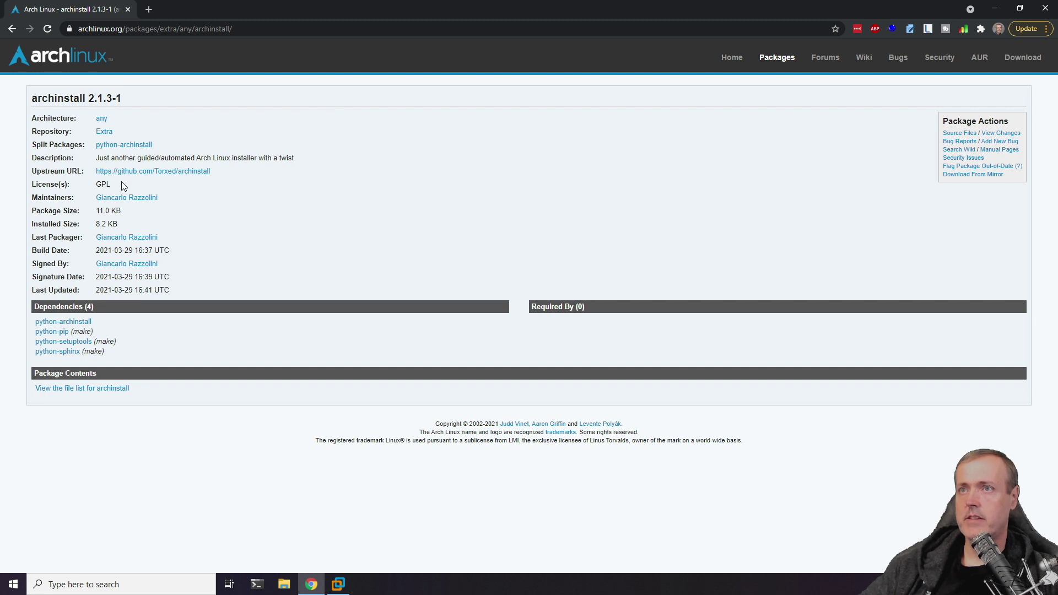
{"action": "left_click", "coordinate": [173, 172]}
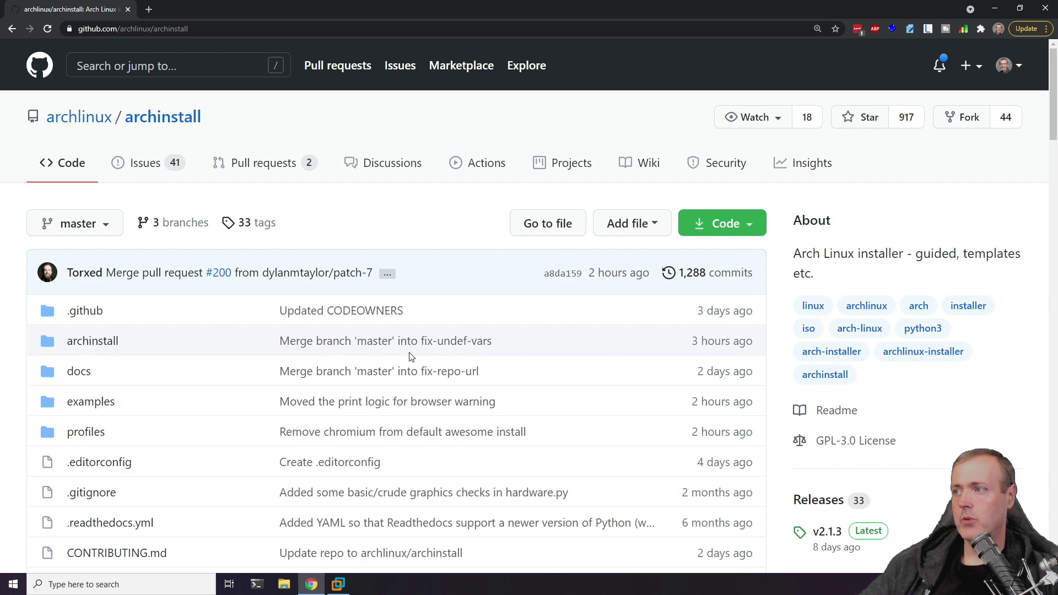
{"action": "scroll", "coordinate": [387, 353], "scroll_direction": "down", "scroll_amount": 2}
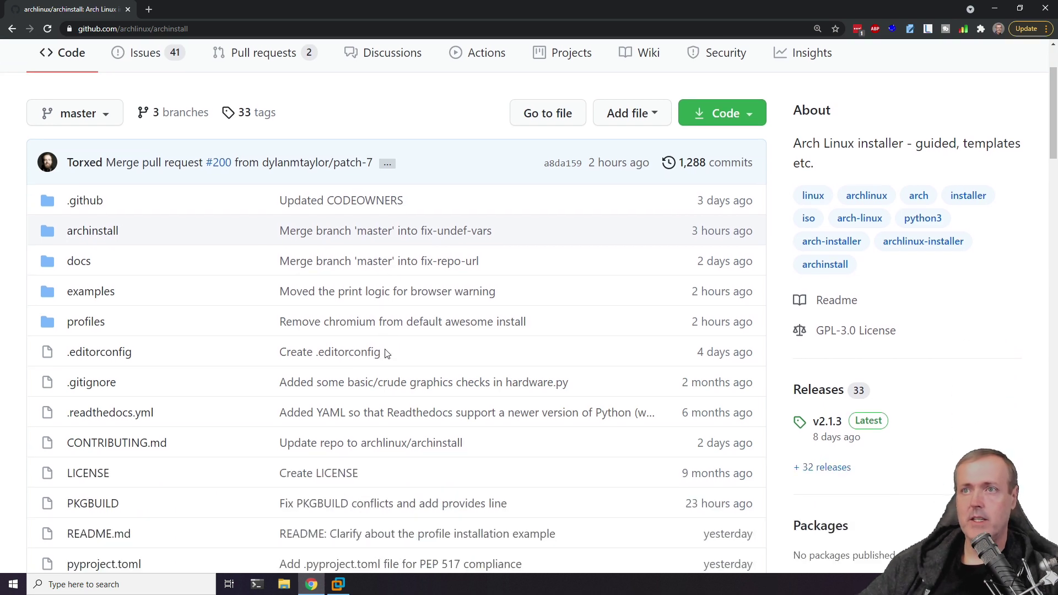
{"action": "scroll", "coordinate": [386, 353], "scroll_direction": "down", "scroll_amount": 10}
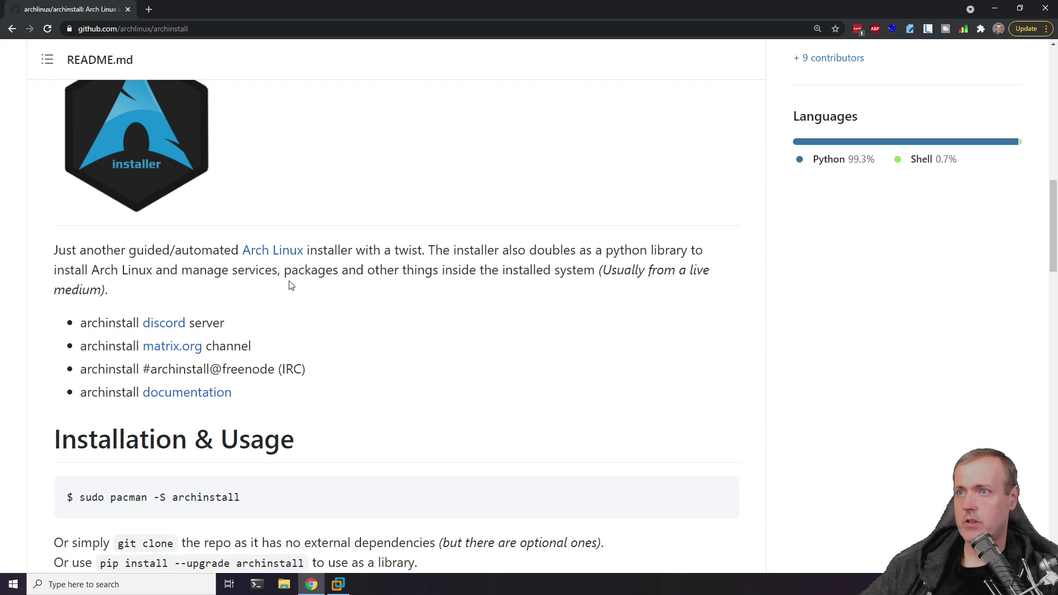
{"action": "scroll", "coordinate": [464, 331], "scroll_direction": "down", "scroll_amount": 4}
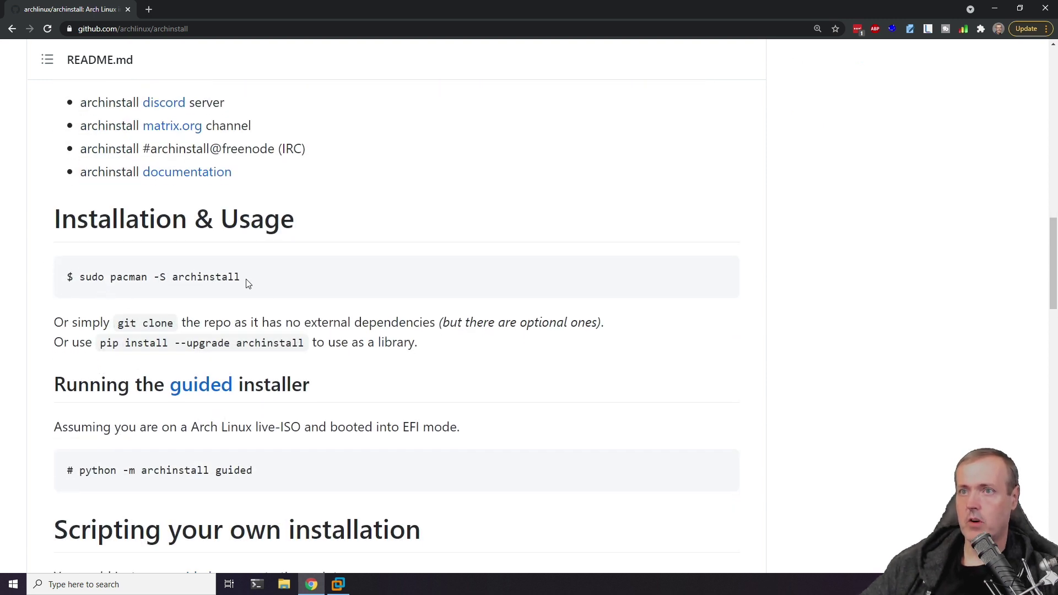
{"action": "scroll", "coordinate": [534, 342], "scroll_direction": "down", "scroll_amount": 8}
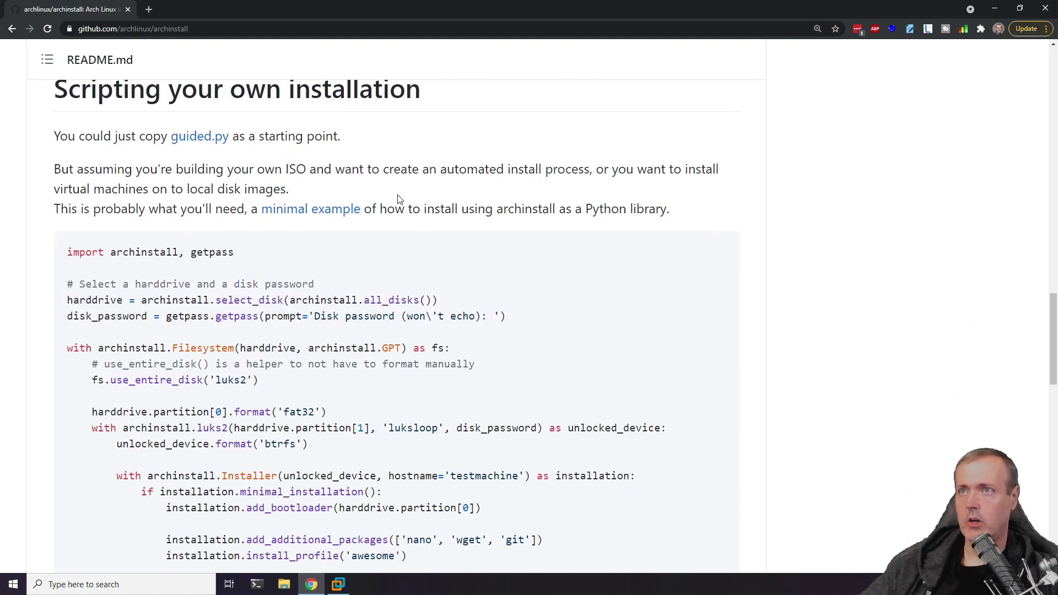
{"action": "scroll", "coordinate": [452, 213], "scroll_direction": "up", "scroll_amount": 20}
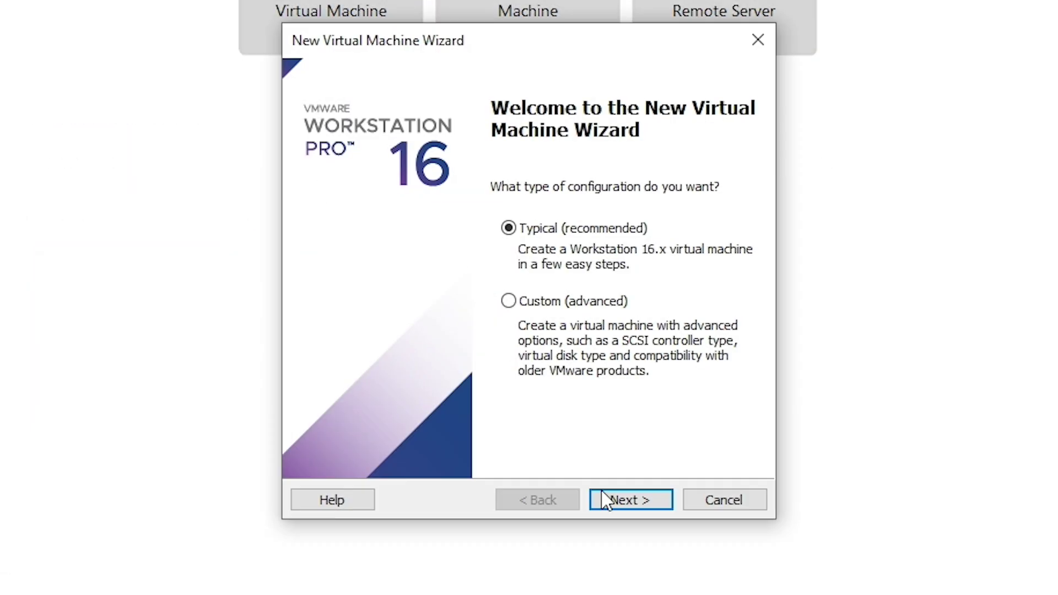
Step: Select the archlinux-2021.04.01 ISO as the installer disc image for the new machine
{"action": "left_click", "coordinate": [609, 500]}
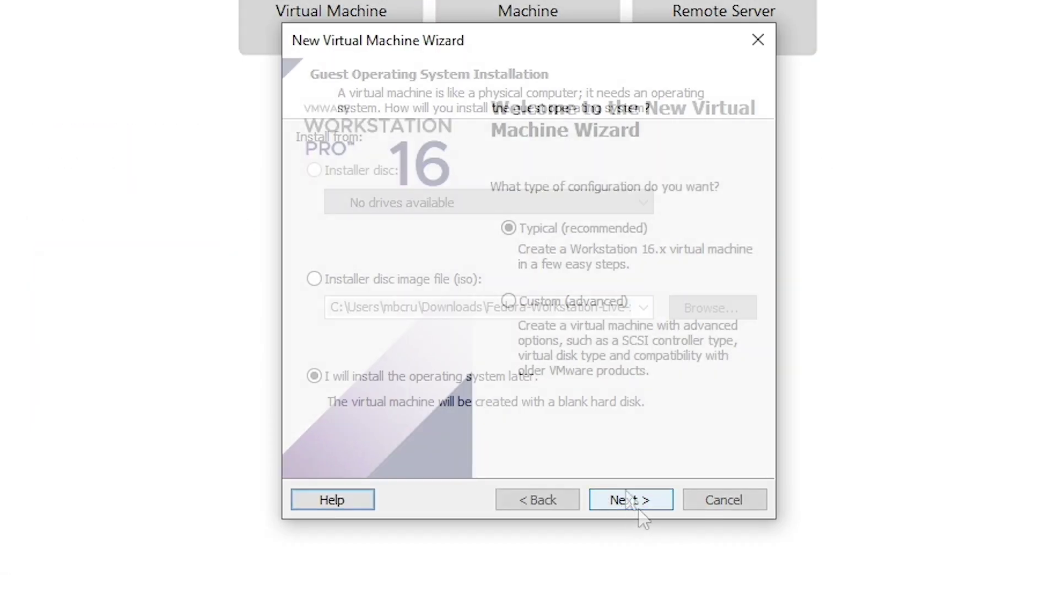
{"action": "left_click", "coordinate": [372, 280]}
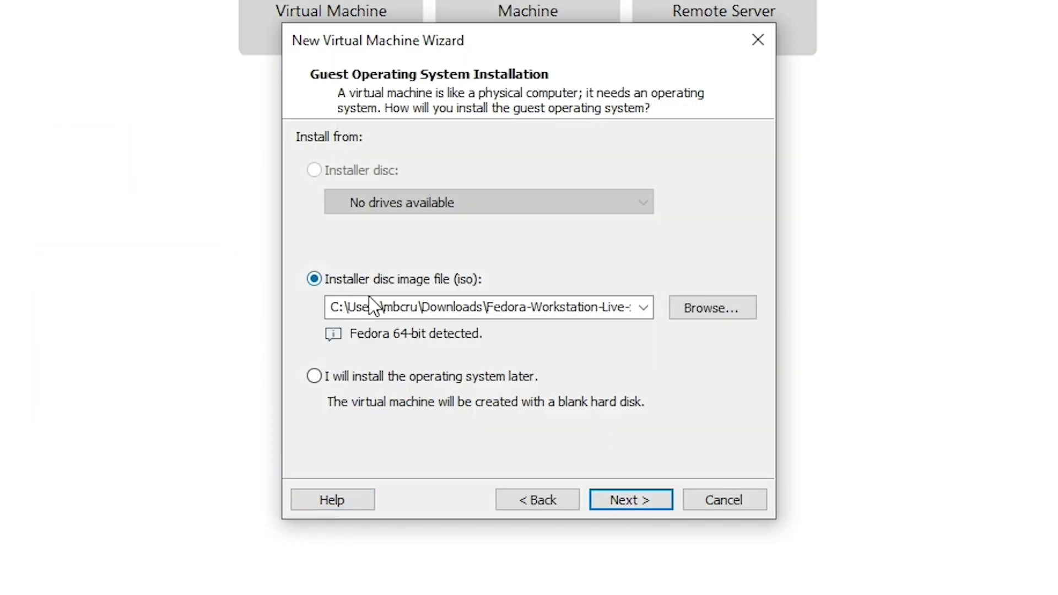
{"action": "left_click", "coordinate": [726, 306]}
{"action": "double_click", "coordinate": [580, 263]}
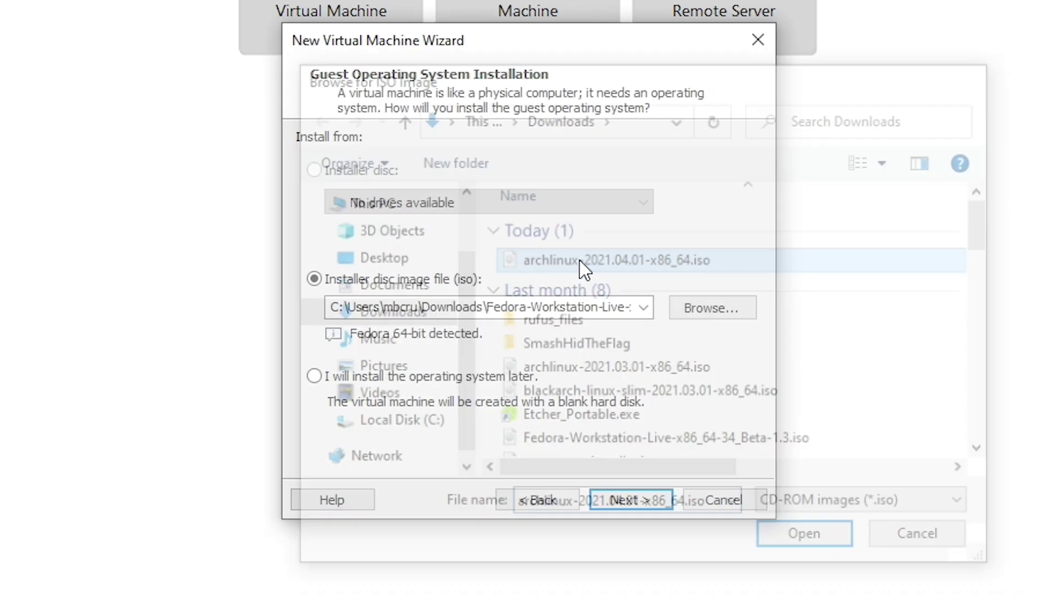
{"action": "left_click", "coordinate": [645, 498]}
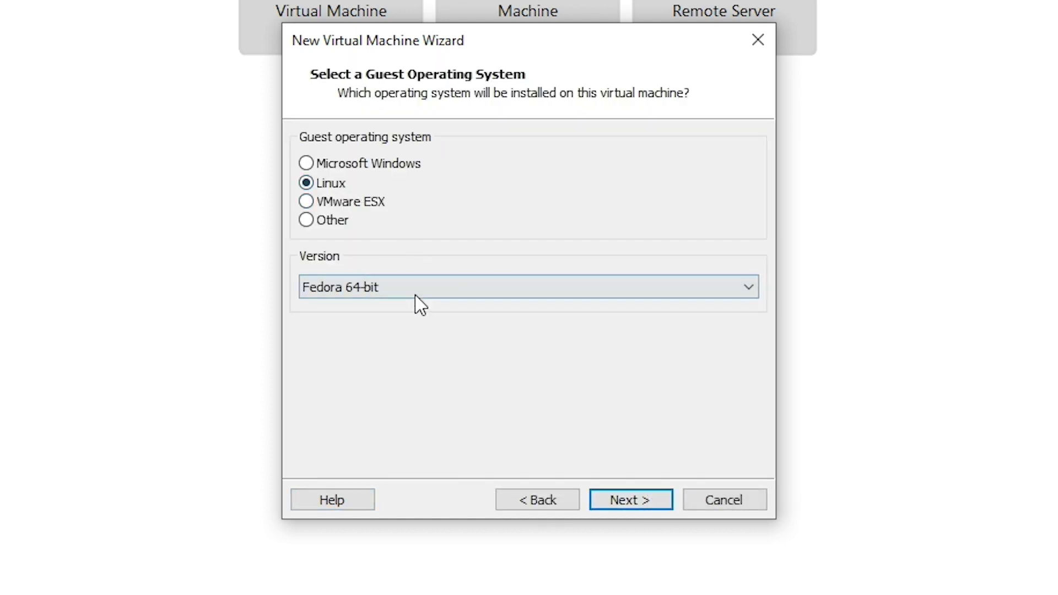
Step: Choose Other Linux 5.x and later kernel 64-bit as the guest operating system
{"action": "left_click", "coordinate": [415, 296]}
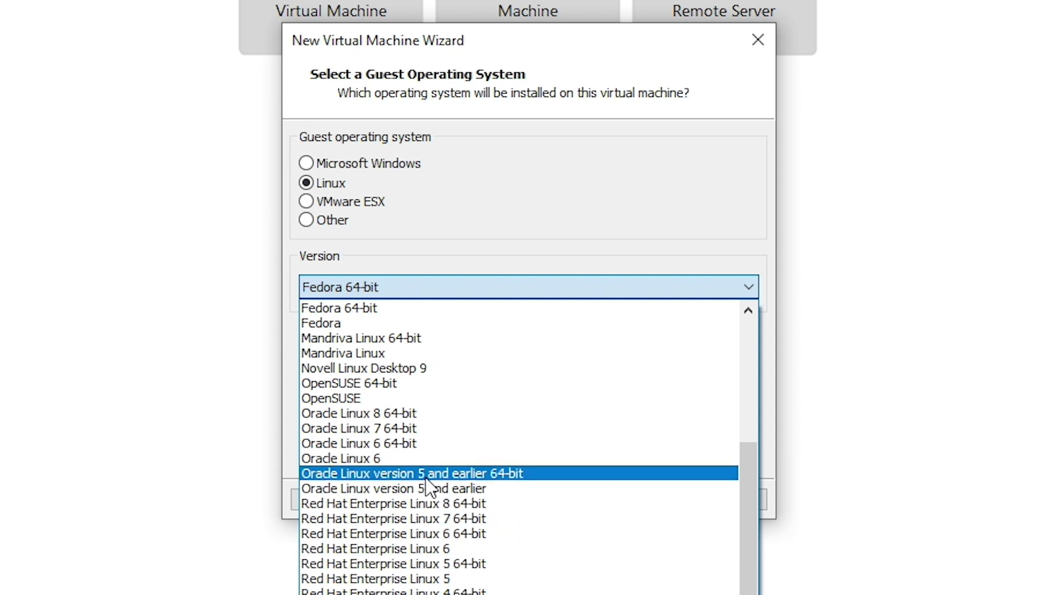
{"action": "scroll", "coordinate": [496, 574], "scroll_direction": "down", "scroll_amount": 7}
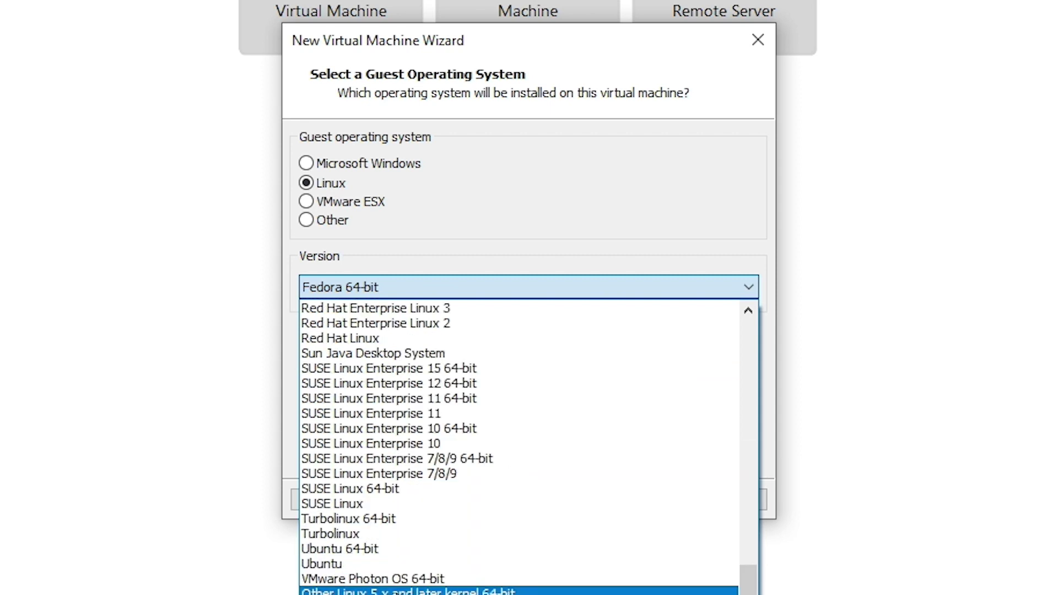
{"action": "left_click", "coordinate": [411, 592]}
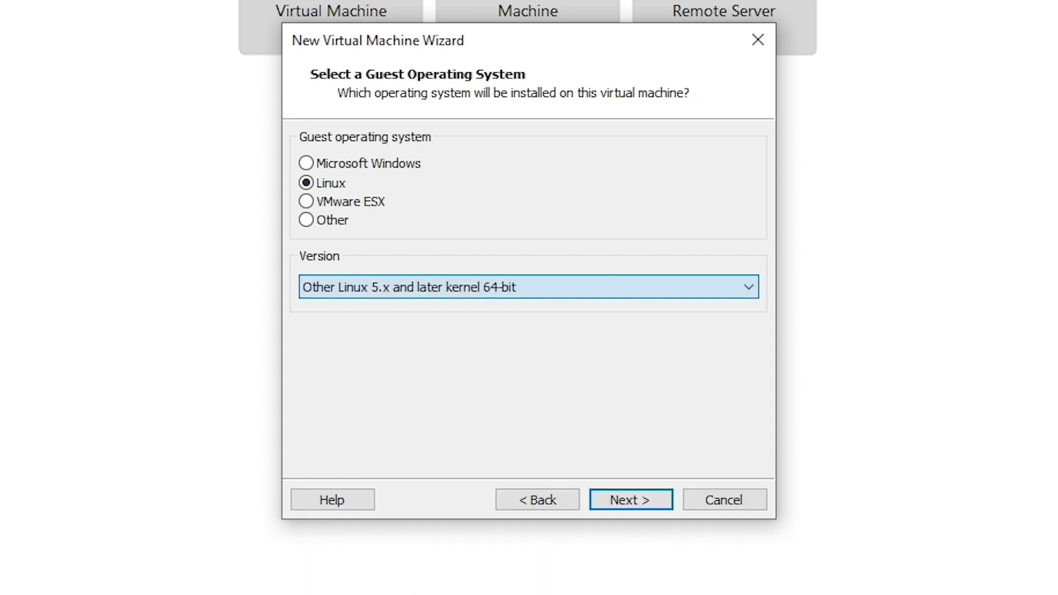
{"action": "left_click", "coordinate": [639, 501]}
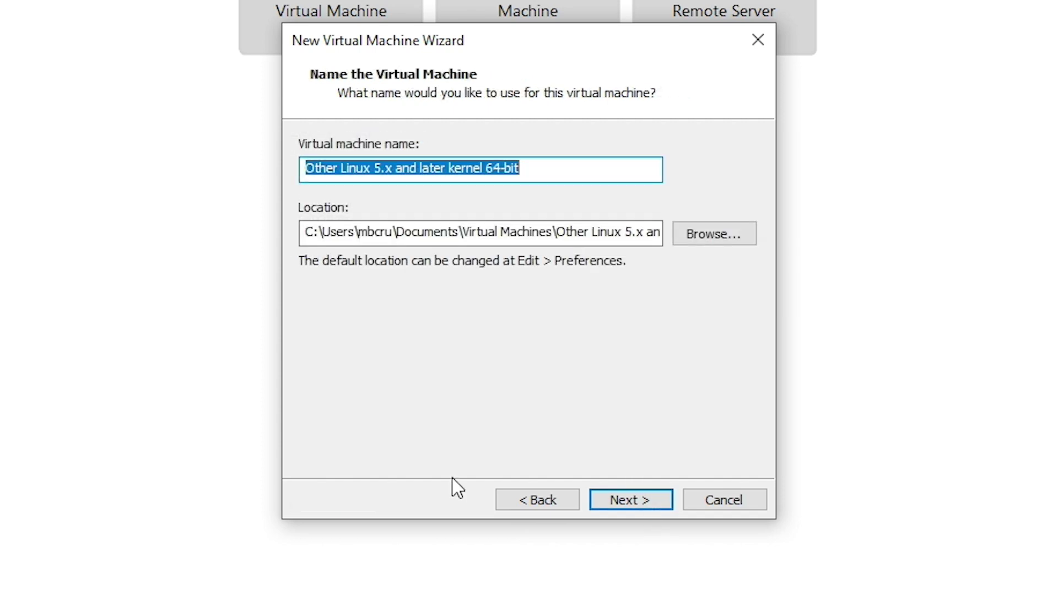
Step: Name the machine Arch-April, give it a 20 GB disk split into multiple files, and finish
{"action": "type", "text": "Arch-April"}
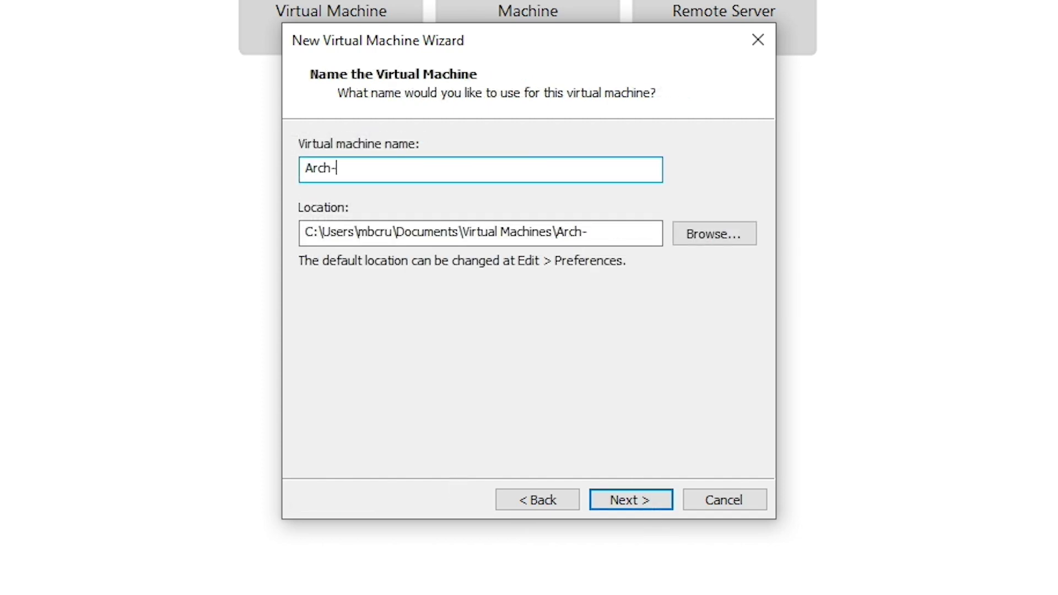
{"action": "left_click", "coordinate": [628, 500]}
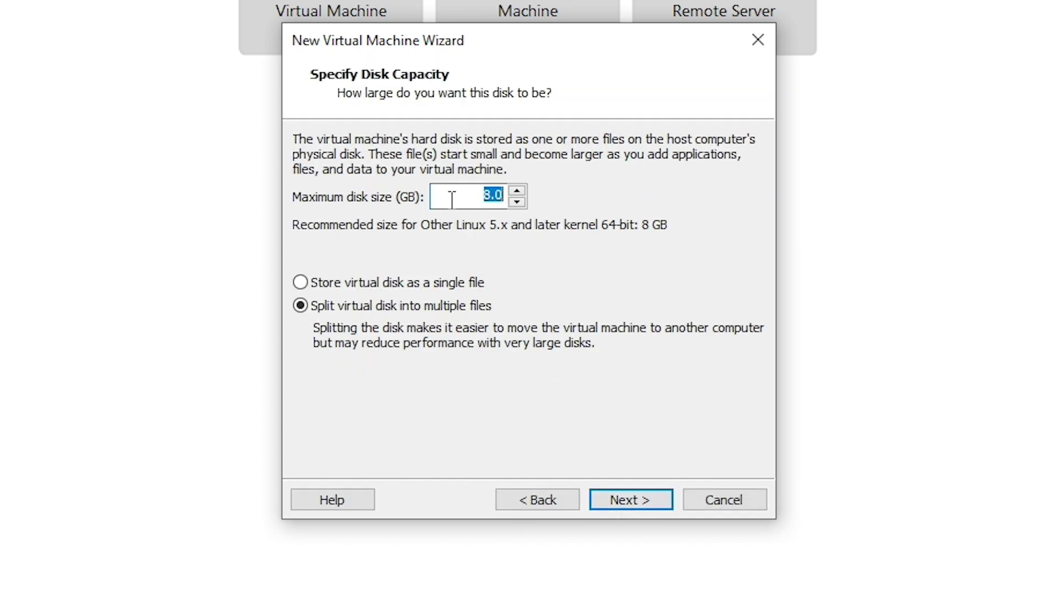
{"action": "key", "text": "Down"}
{"action": "type", "text": "20"}
{"action": "left_click", "coordinate": [400, 306]}
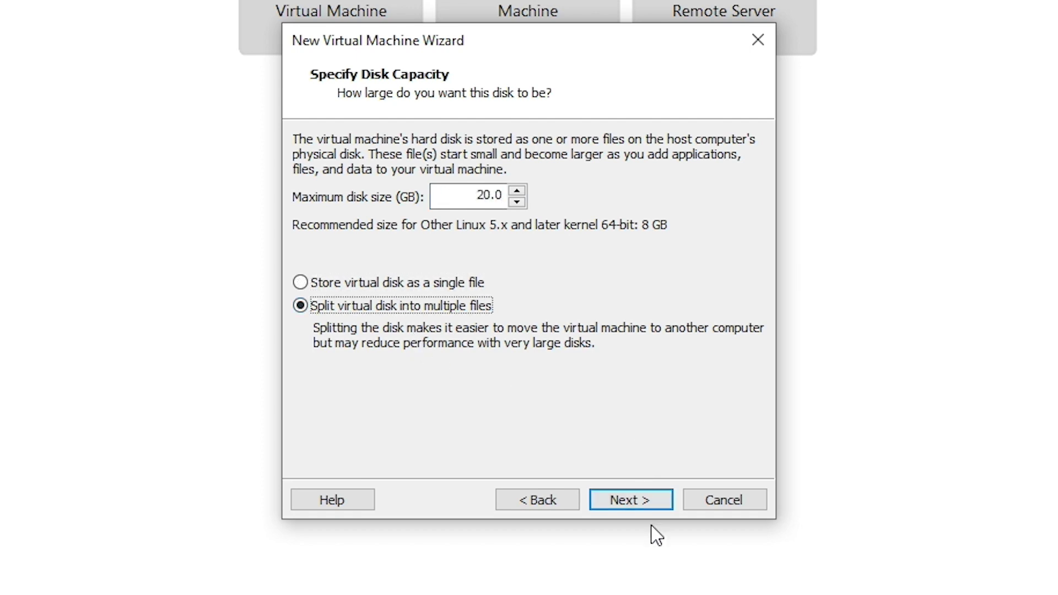
{"action": "left_click", "coordinate": [638, 501]}
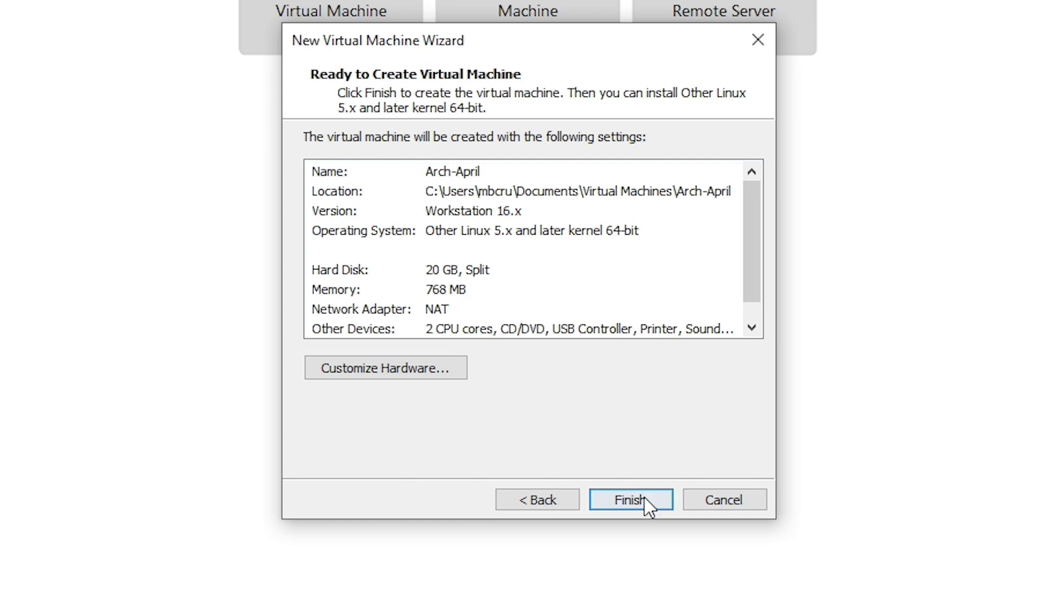
{"action": "left_click", "coordinate": [642, 499]}
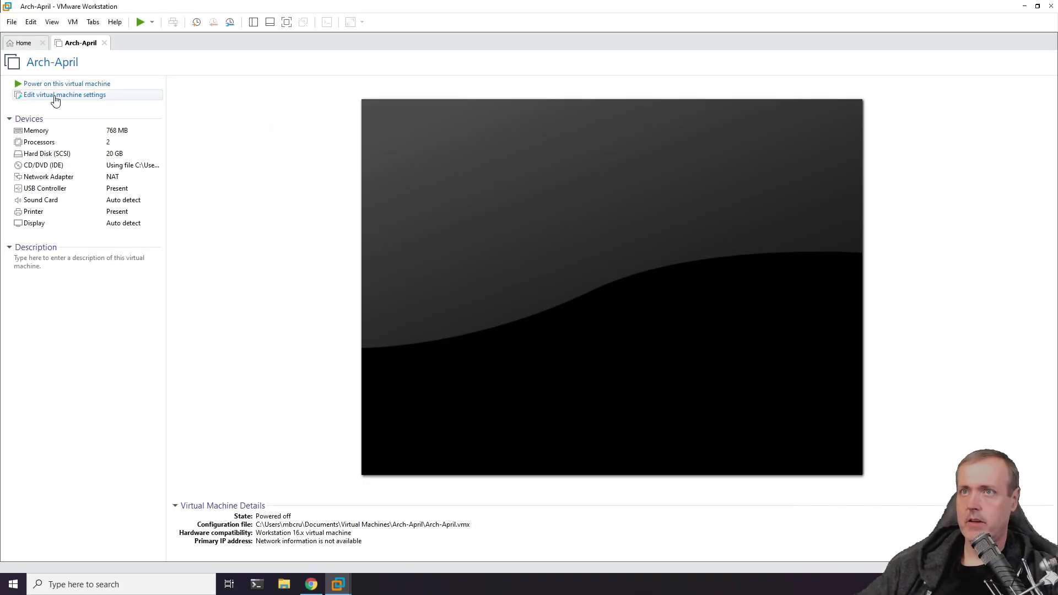
Step: Set Arch-April's firmware to UEFI, disable Hyper-V side channel mitigations, save, and power it on
{"action": "left_click", "coordinate": [55, 97]}
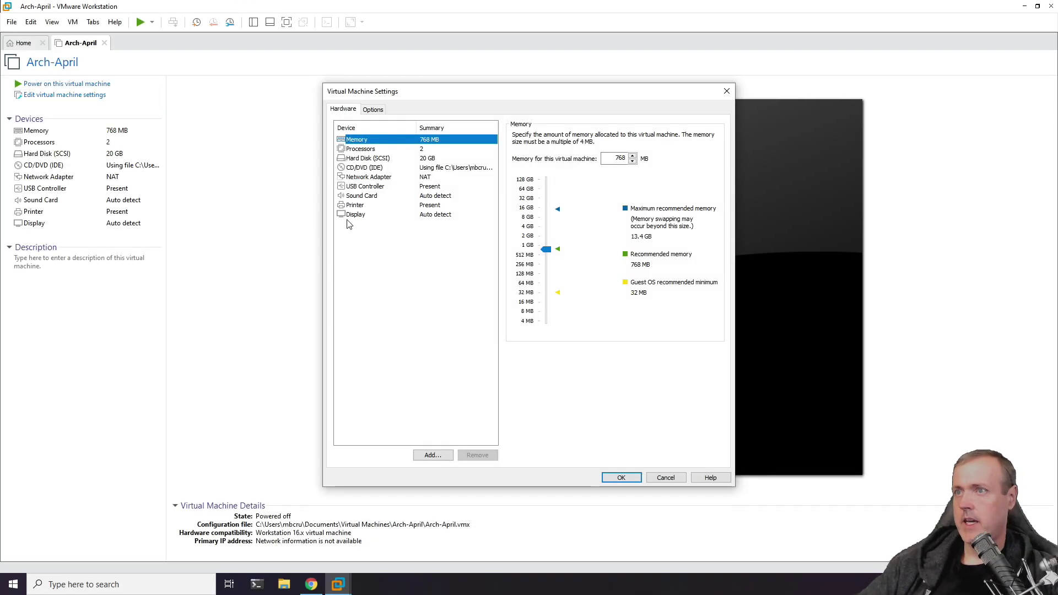
{"action": "left_click", "coordinate": [373, 110]}
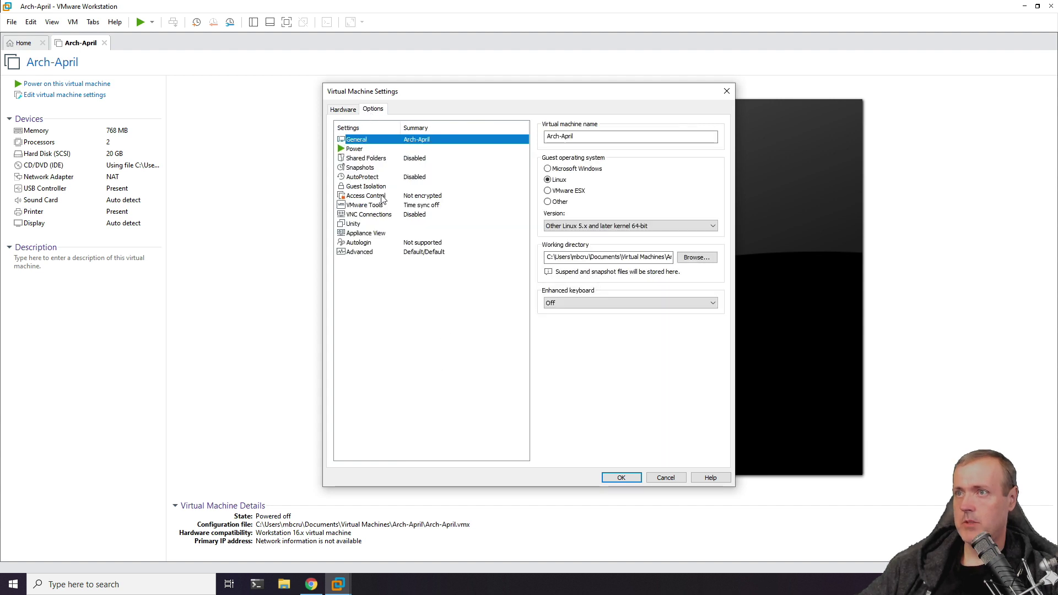
{"action": "left_click", "coordinate": [360, 252]}
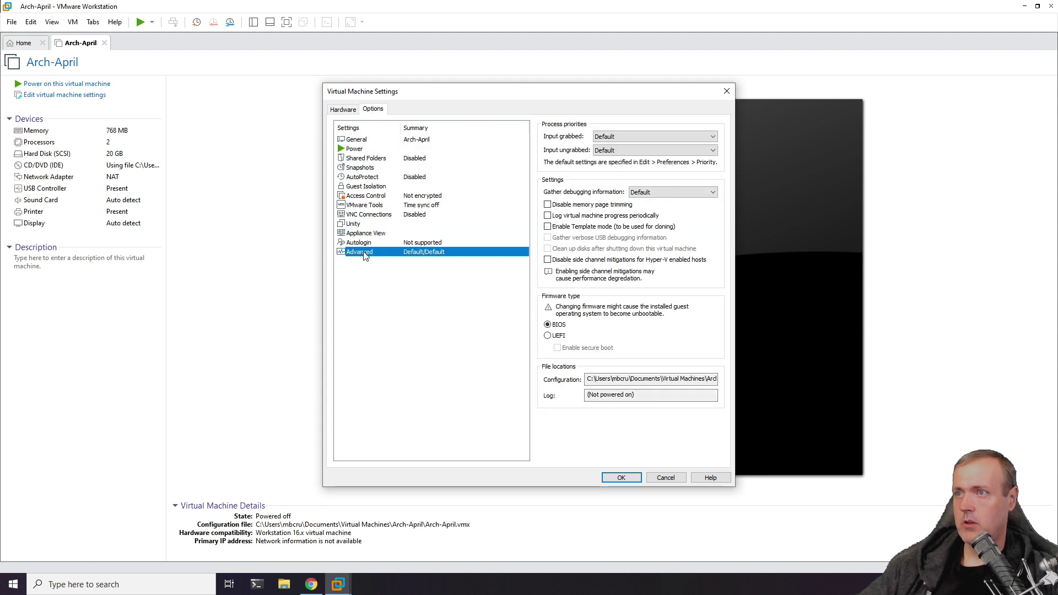
{"action": "left_click", "coordinate": [557, 336]}
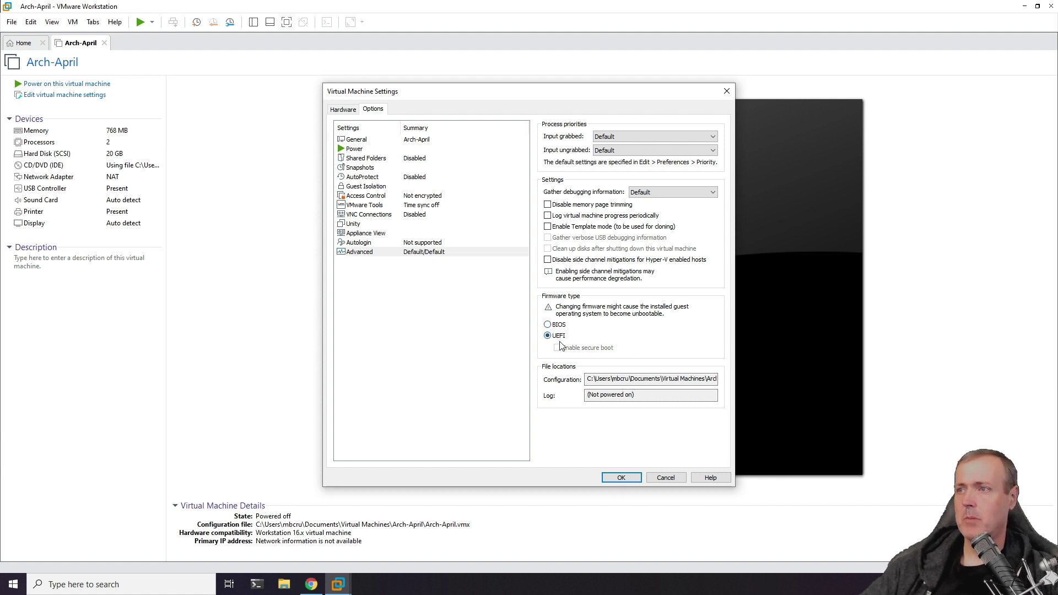
{"action": "left_click", "coordinate": [588, 262]}
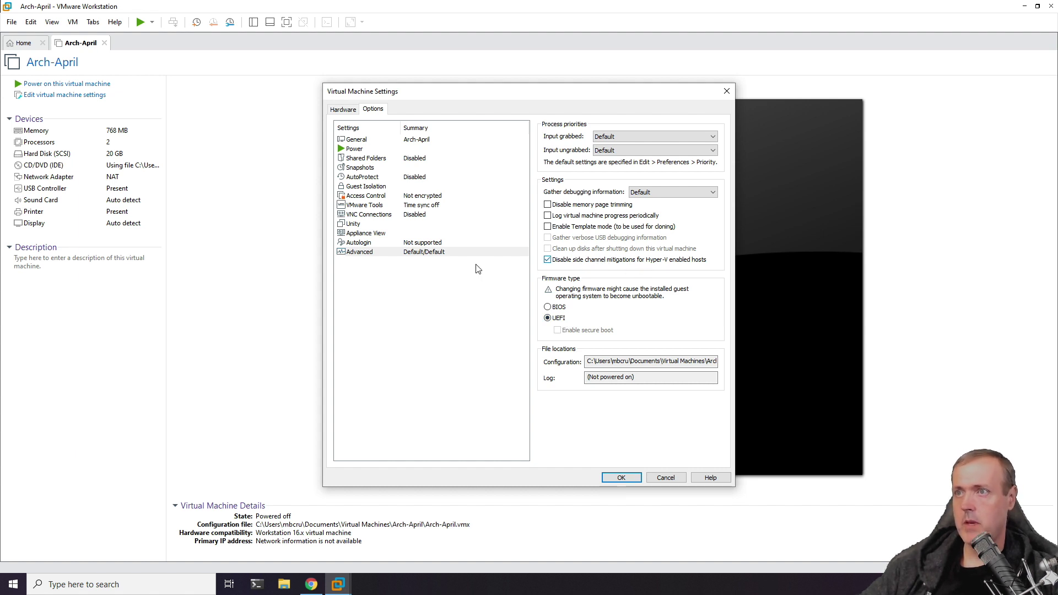
{"action": "left_click", "coordinate": [359, 142]}
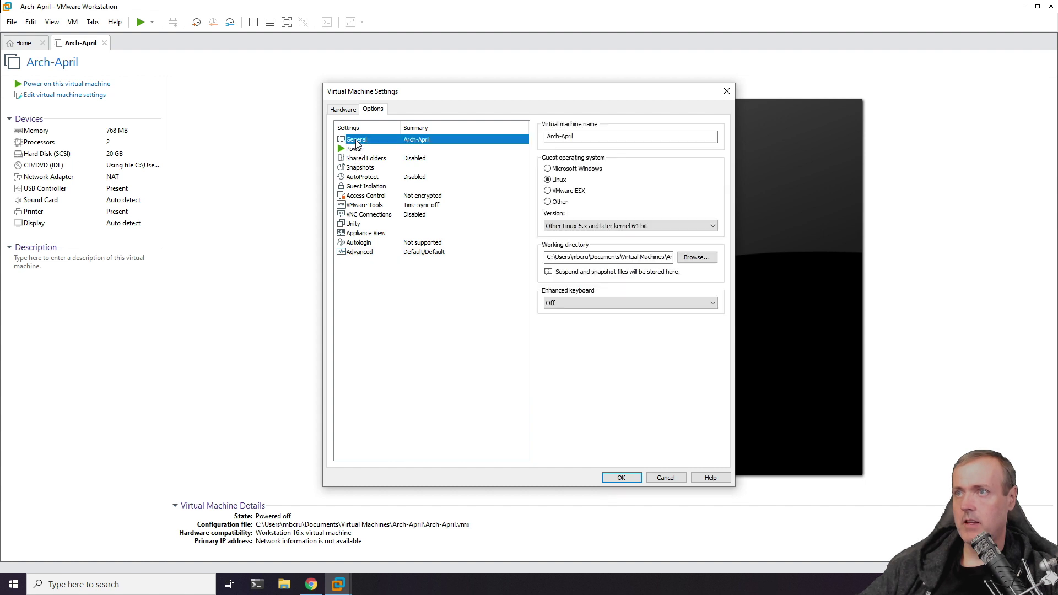
{"action": "left_click", "coordinate": [629, 479]}
{"action": "left_click", "coordinate": [84, 84]}
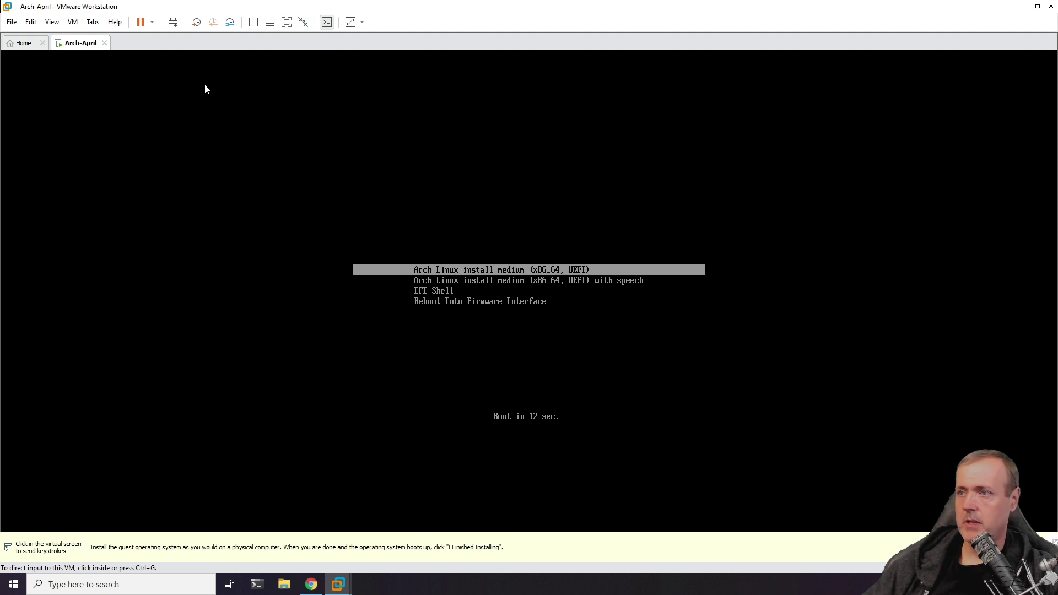
Step: Boot the 'Arch Linux install medium (x86_64, UEFI)' entry from the VM console
{"action": "left_click", "coordinate": [692, 417]}
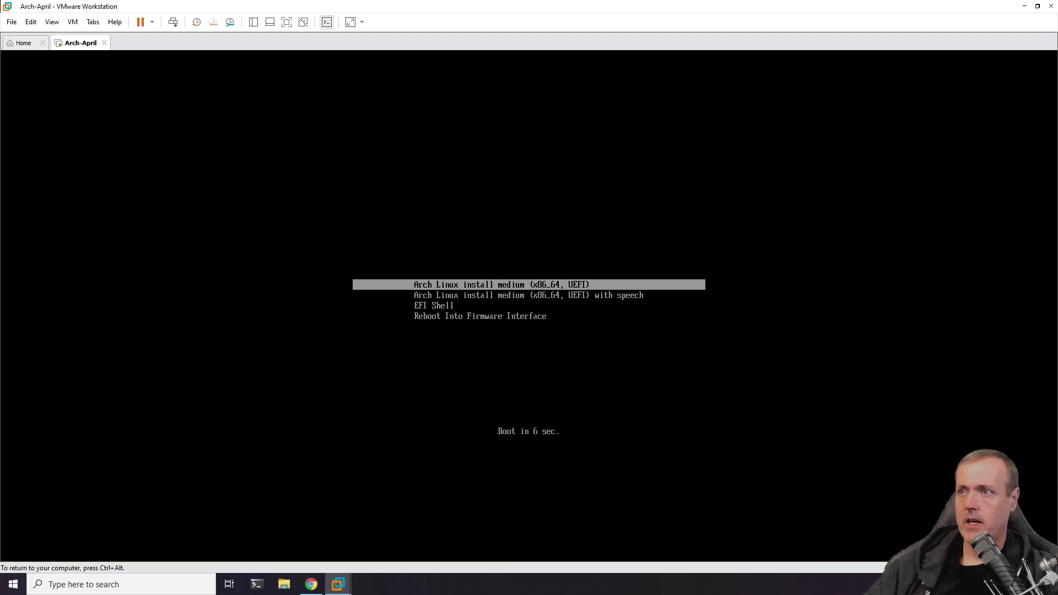
{"action": "key", "text": "Return"}
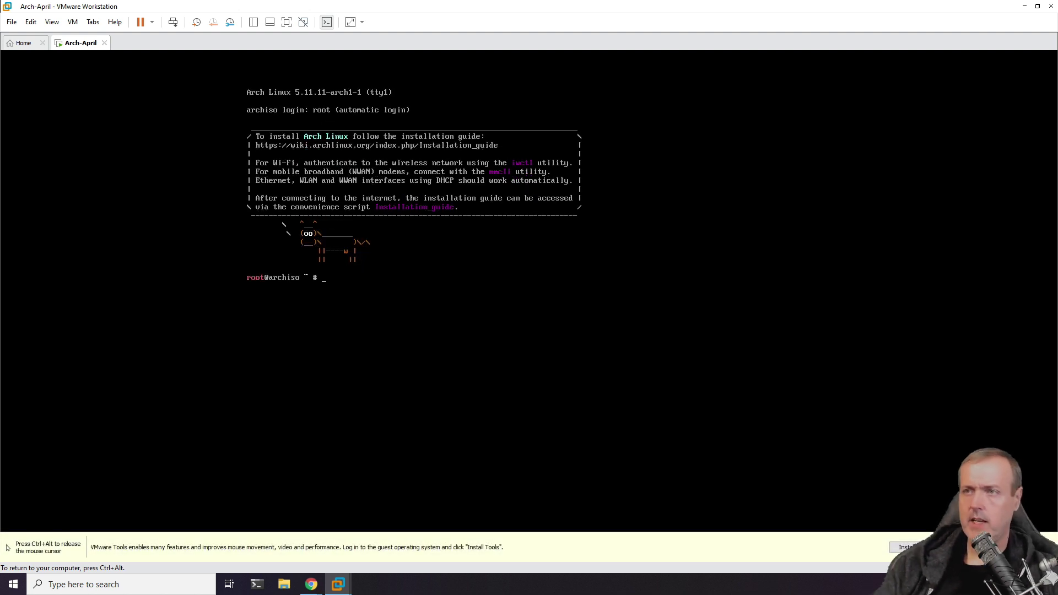
Step: Show the current console font and list the fonts in /usr/share/kbd/consolefonts
{"action": "type", "text": "showconsole"}
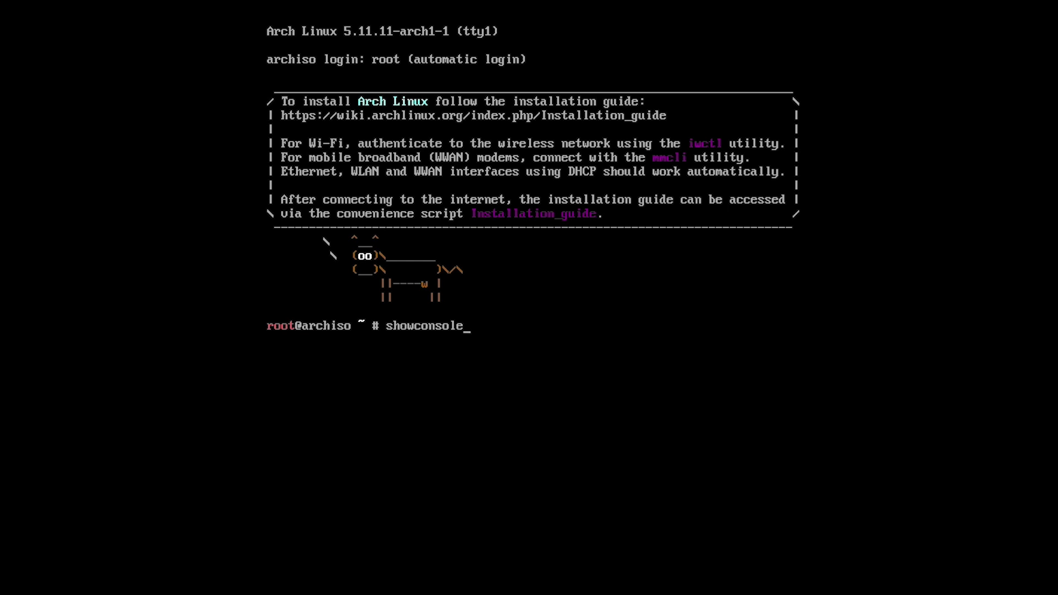
{"action": "type", "text": "font"}
{"action": "key", "text": "Return"}
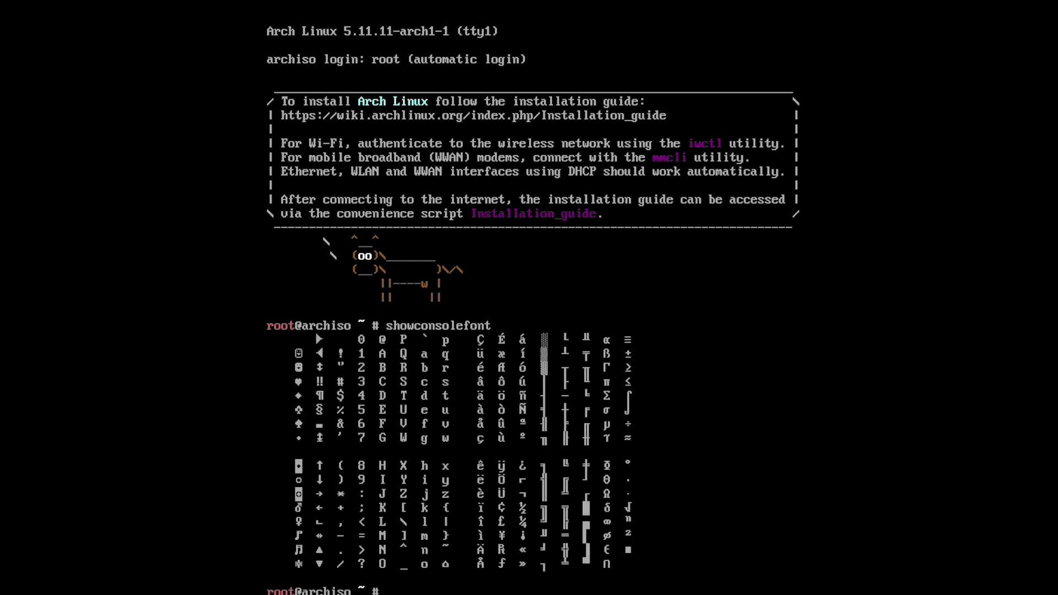
{"action": "type", "text": "cd /us"}
{"action": "type", "text": "r/share/kbd/consolef"}
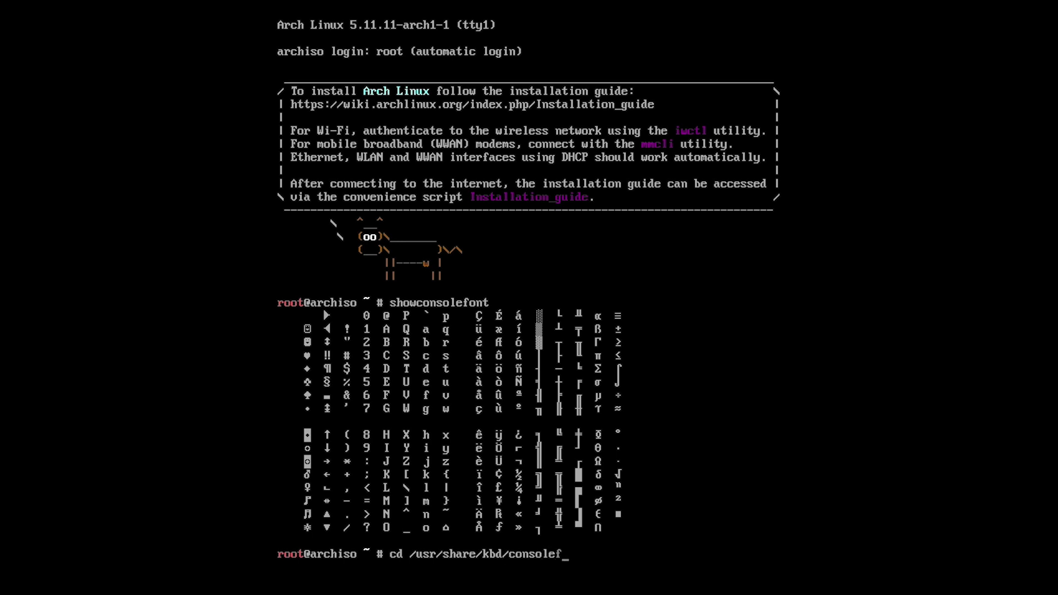
{"action": "key", "text": "Tab"}
{"action": "key", "text": "Return"}
{"action": "type", "text": "ls -l"}
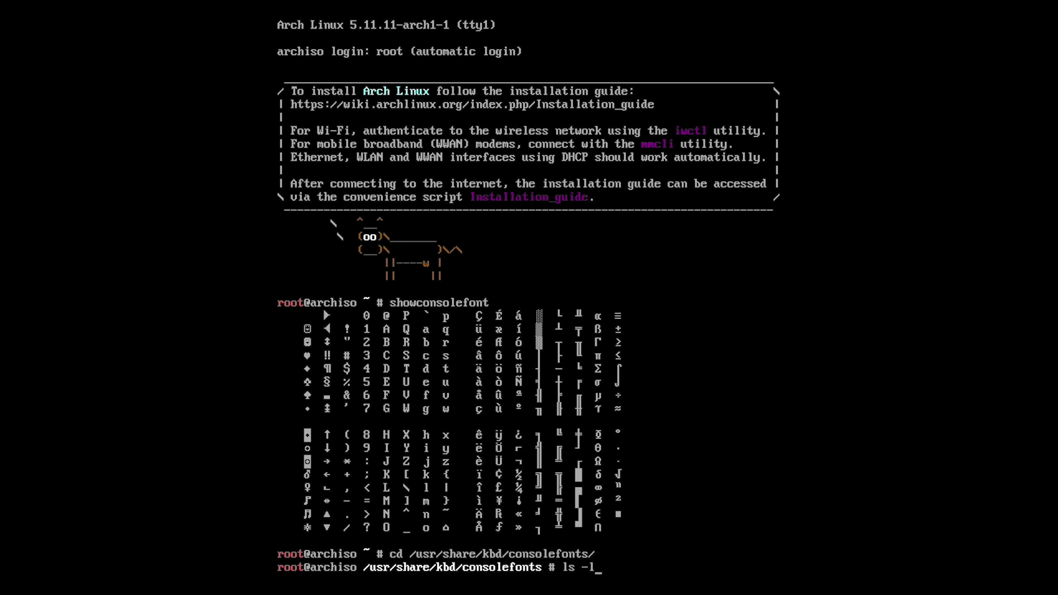
{"action": "key", "text": "Return"}
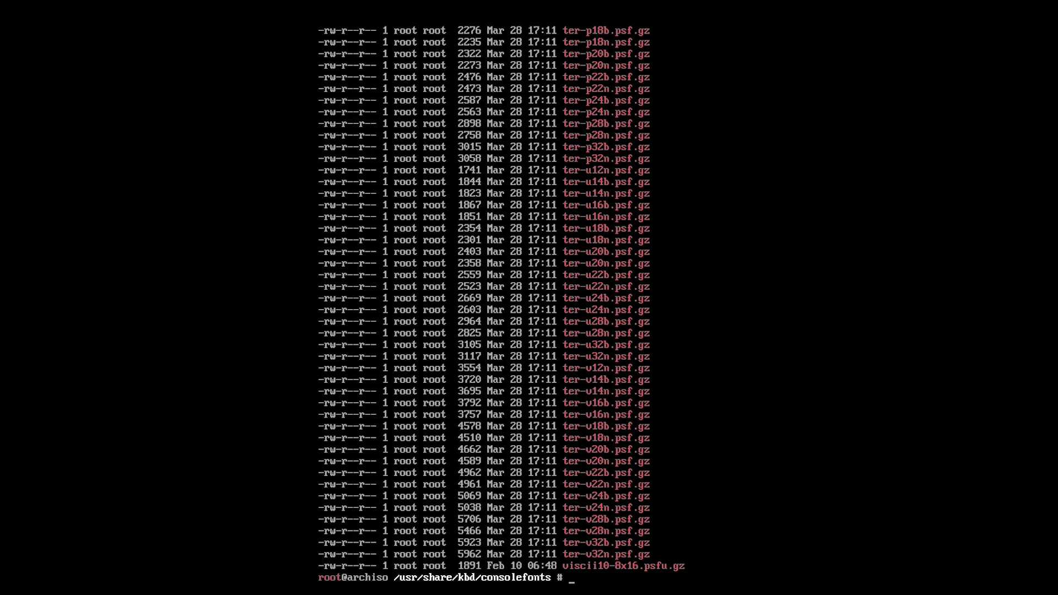
Step: Apply the ter-v32n console font, clear the screen, return home, and release input to the host
{"action": "type", "text": "setfont ter-v32n"}
{"action": "key", "text": "Return"}
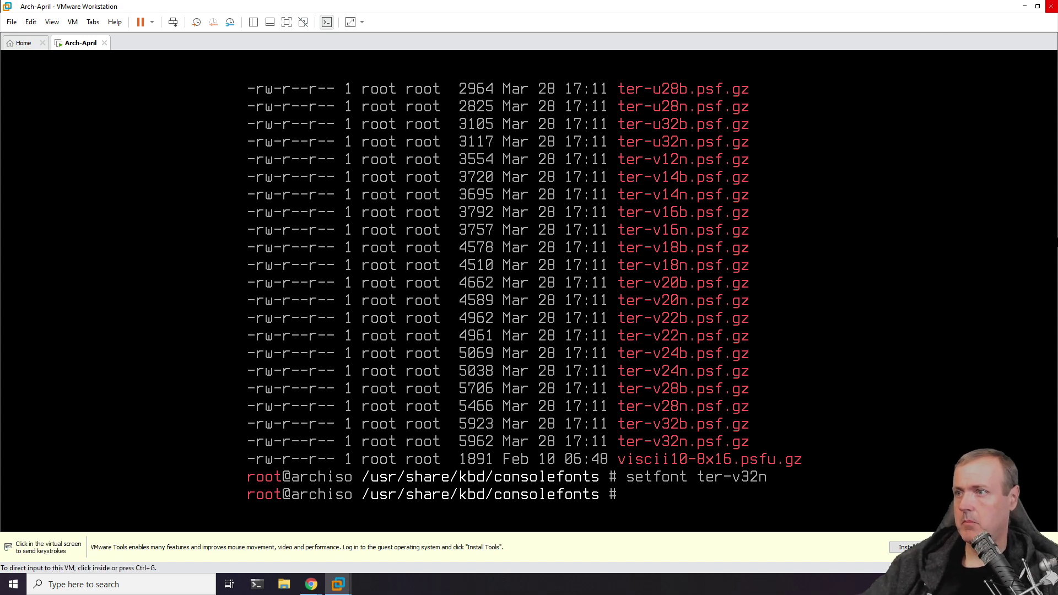
{"action": "key", "text": "ctrl+l"}
{"action": "type", "text": "cd"}
{"action": "key", "text": "Return"}
{"action": "key", "text": "ctrl+alt"}
Step: On the archinstall GitHub page, highlight the sudo pacman -S archinstall and python -m archinstall guided commands
{"action": "mouse_move", "coordinate": [310, 585]}
{"action": "left_click", "coordinate": [215, 502]}
{"action": "scroll", "coordinate": [287, 325], "scroll_direction": "down", "scroll_amount": 3}
{"action": "scroll", "coordinate": [258, 331], "scroll_direction": "down", "scroll_amount": 4}
{"action": "triple_click", "coordinate": [115, 292]}
{"action": "scroll", "coordinate": [193, 276], "scroll_direction": "down", "scroll_amount": 1}
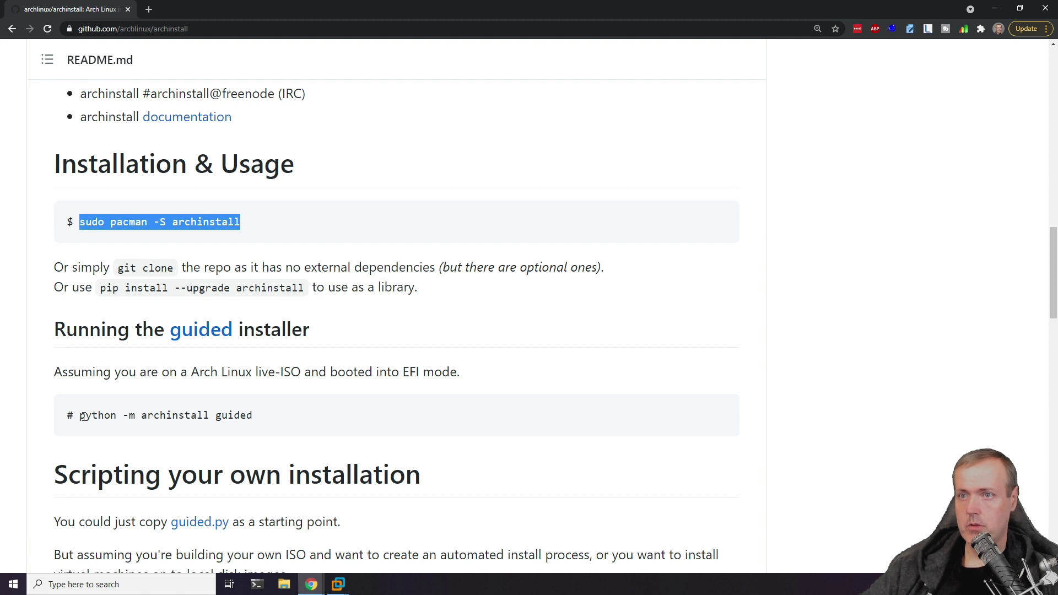
{"action": "left_click_drag", "start_coordinate": [80, 417], "coordinate": [258, 417]}
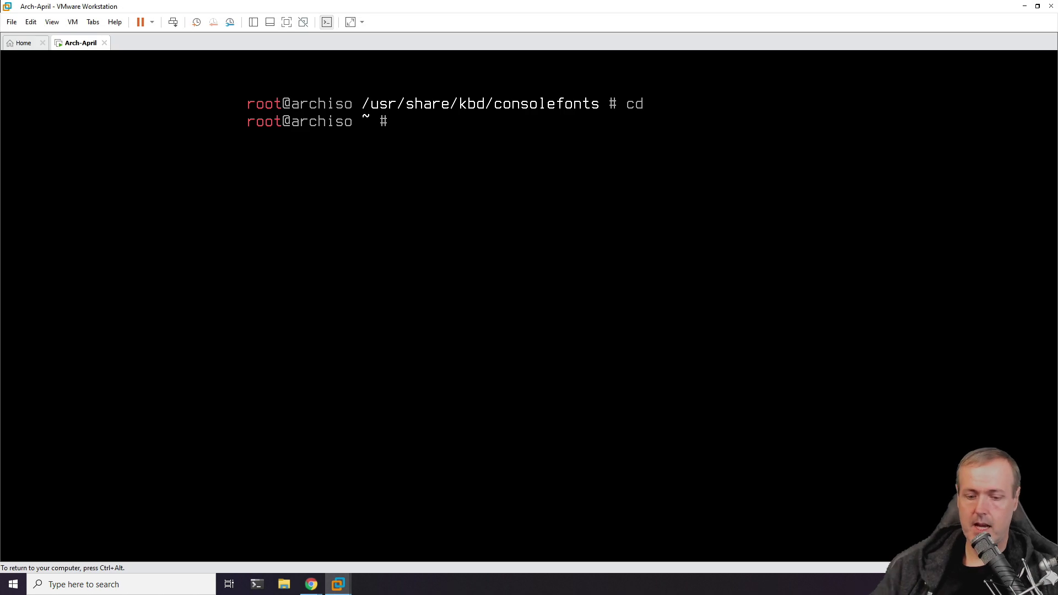
Step: Launch the guided installer with python -m archinstall guided and switch the VM to full screen
{"action": "type", "text": "python -m archinstall guided"}
{"action": "key", "text": "Return"}
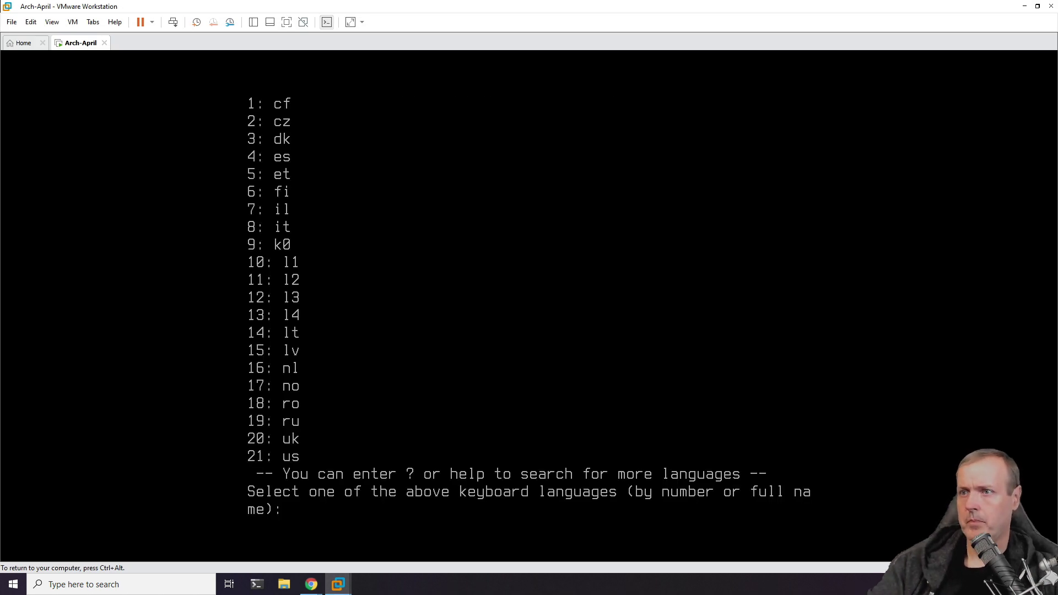
{"action": "key", "text": "ctrl+alt+Return"}
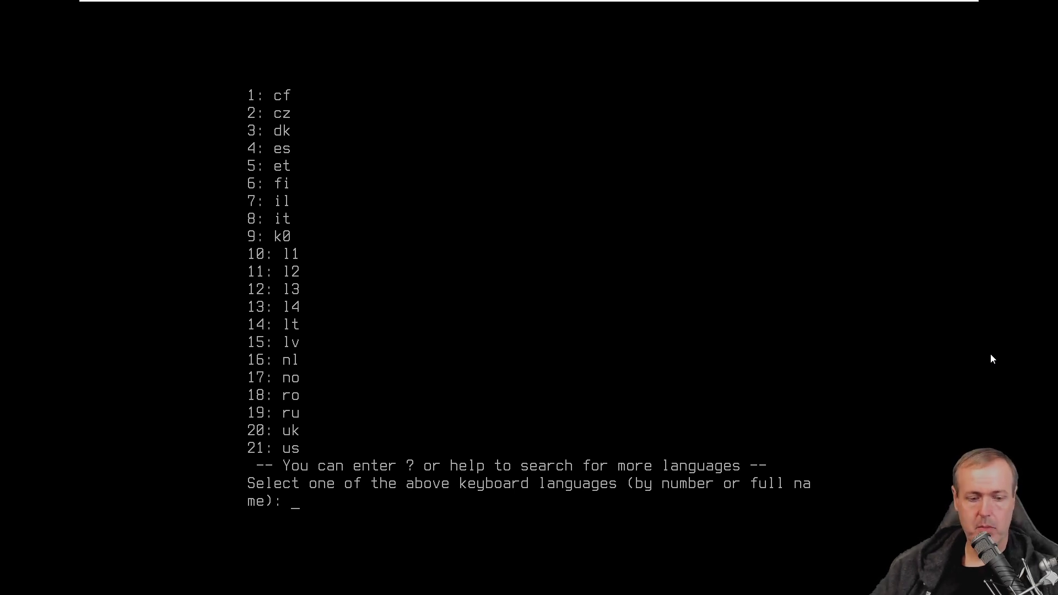
Step: Pick keyboard layout 21 (us) and mirror region 51 (United States)
{"action": "type", "text": "21"}
{"action": "key", "text": "Return"}
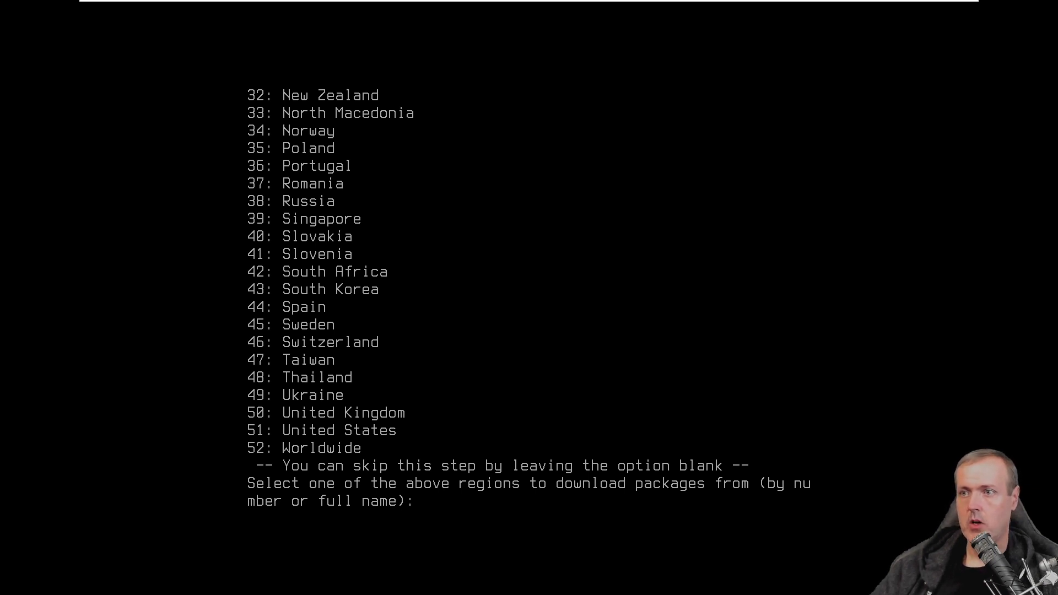
{"action": "type", "text": "51"}
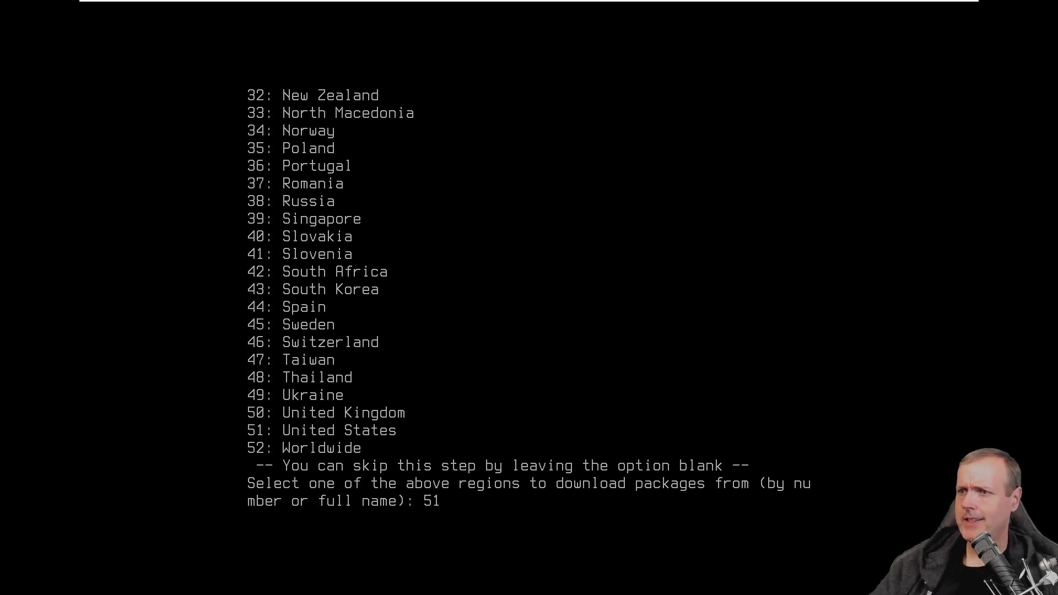
{"action": "key", "text": "Return"}
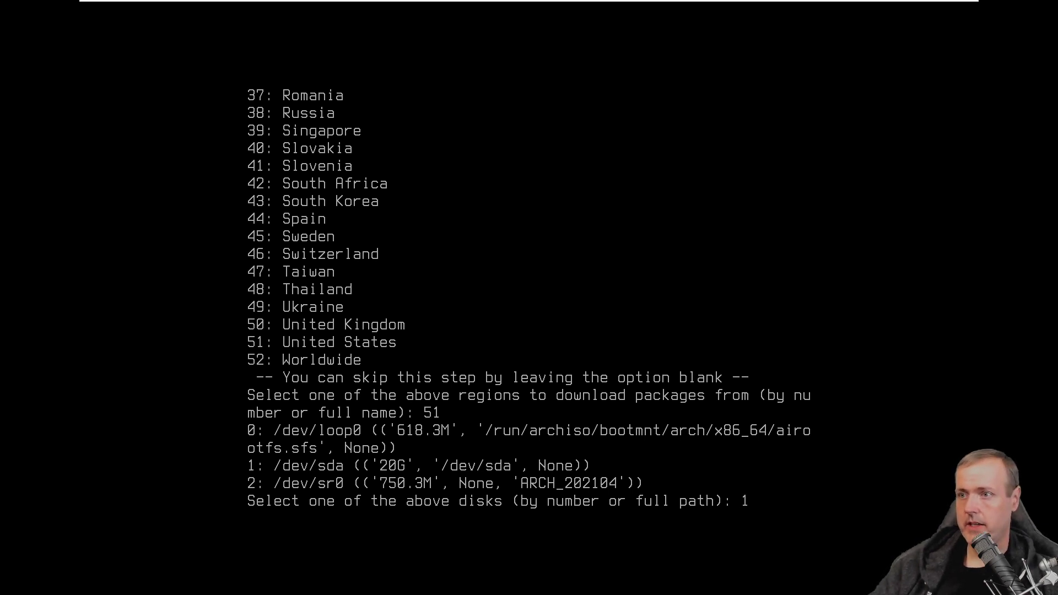
Step: Confirm /dev/sda as the install disk and choose option 1, ext4, for the main partition
{"action": "key", "text": "Return"}
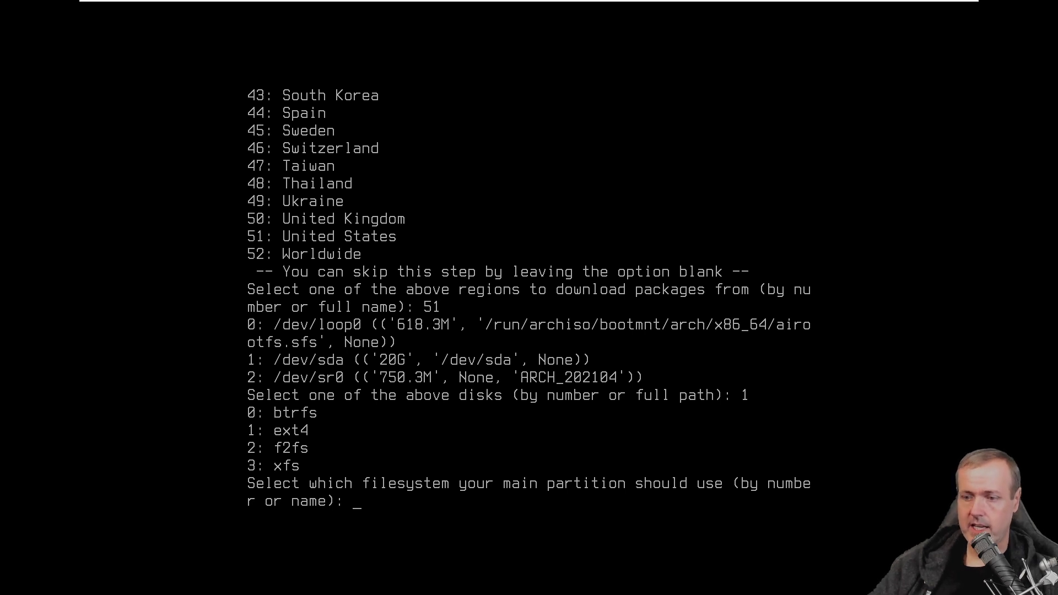
{"action": "type", "text": "1"}
{"action": "key", "text": "Return"}
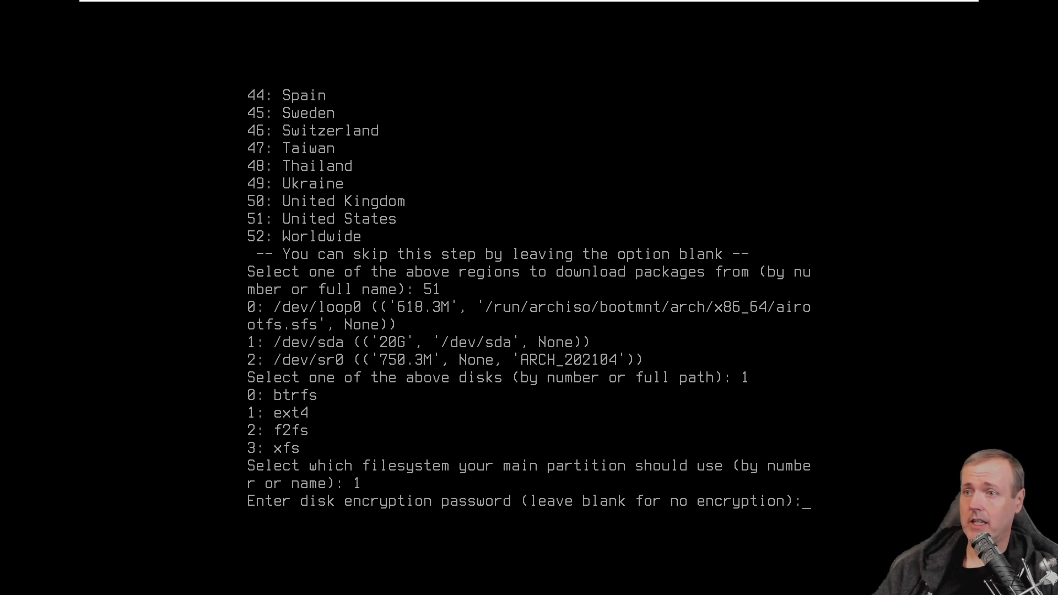
Step: Skip disk encryption, set the hostname to archapril, and leave root without a password
{"action": "key", "text": "Return"}
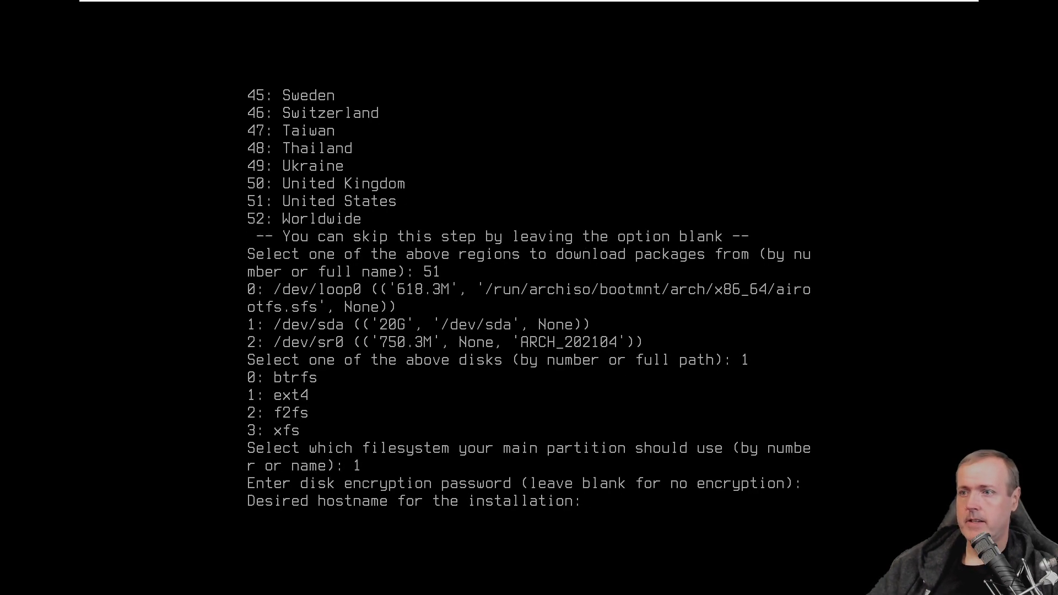
{"action": "type", "text": "archapril"}
{"action": "key", "text": "Return"}
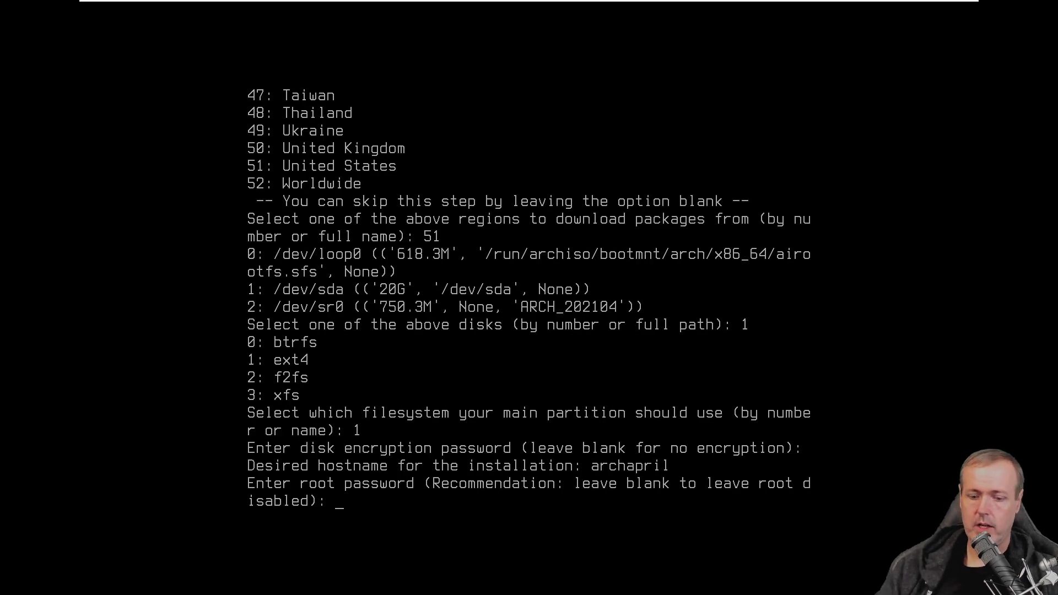
{"action": "key", "text": "Return"}
{"action": "key", "text": "Return"}
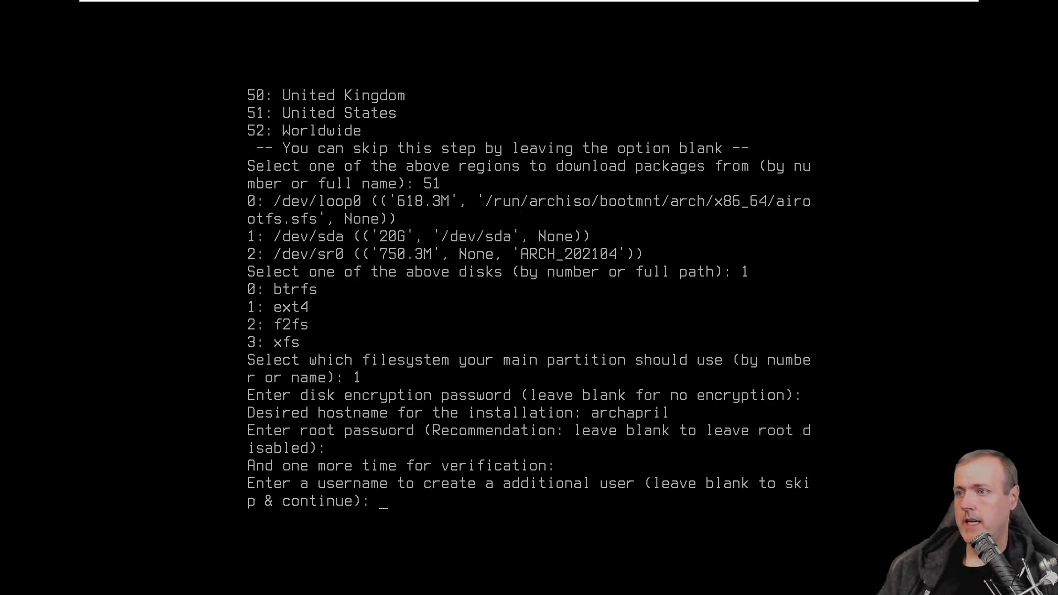
Step: Create an additional user account with a password and sudo rights, and add no further users
{"action": "type", "text": "mbcrump"}
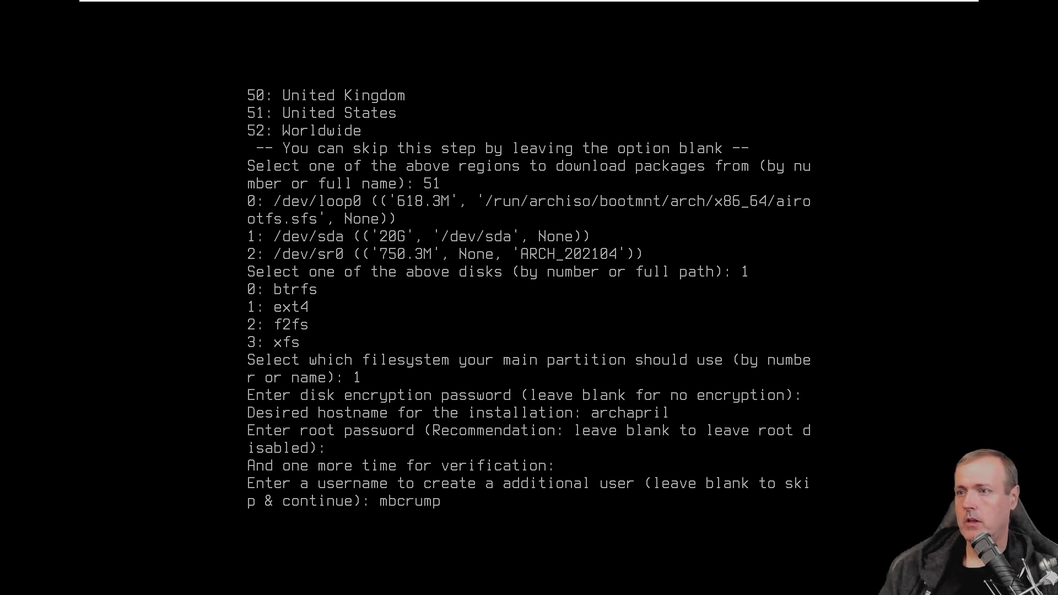
{"action": "key", "text": "Return"}
{"action": "key", "text": "Return"}
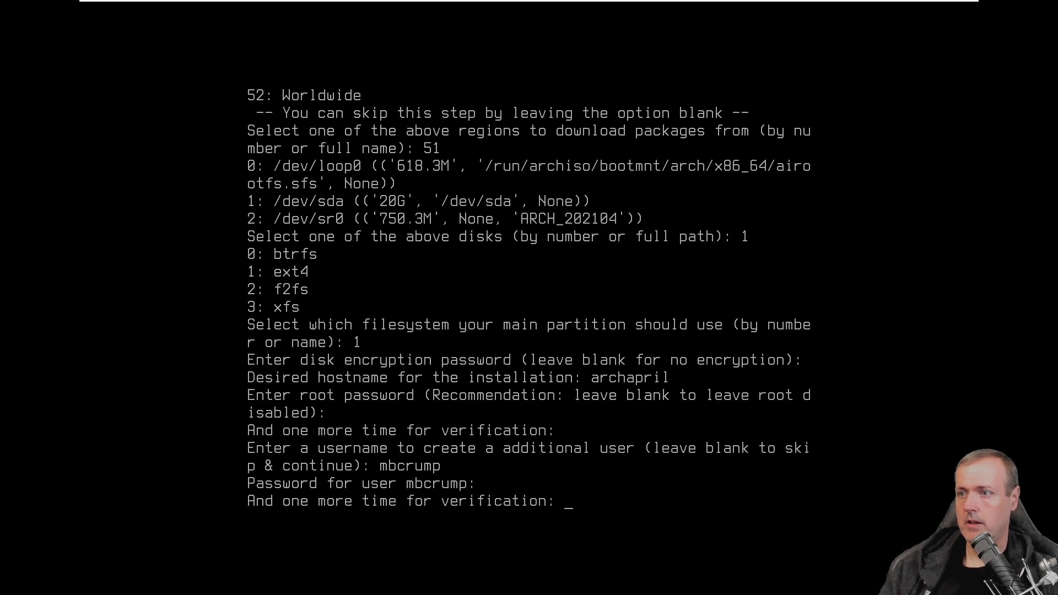
{"action": "key", "text": "Return"}
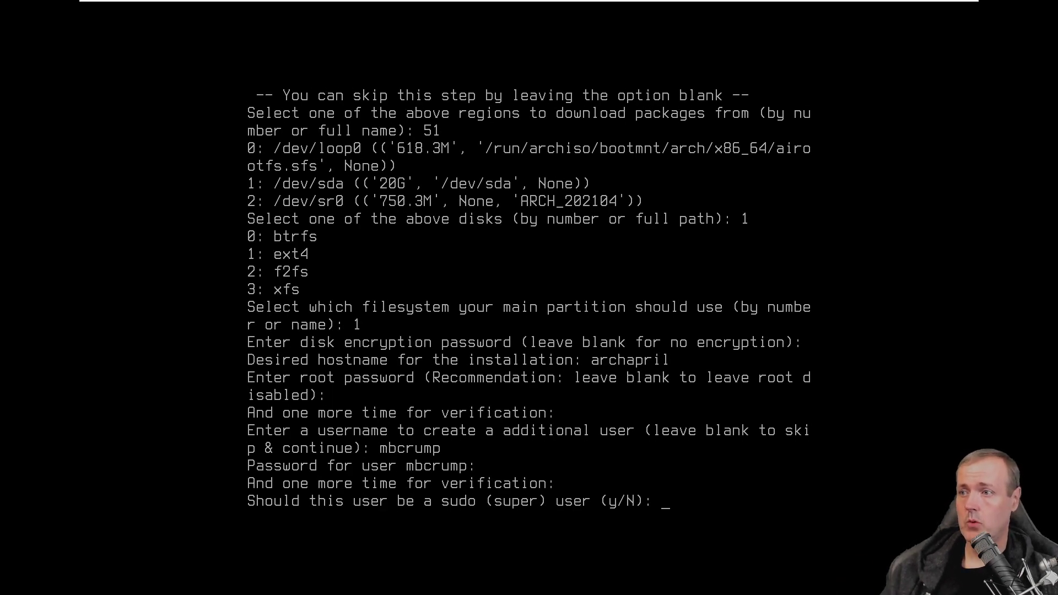
{"action": "type", "text": "y"}
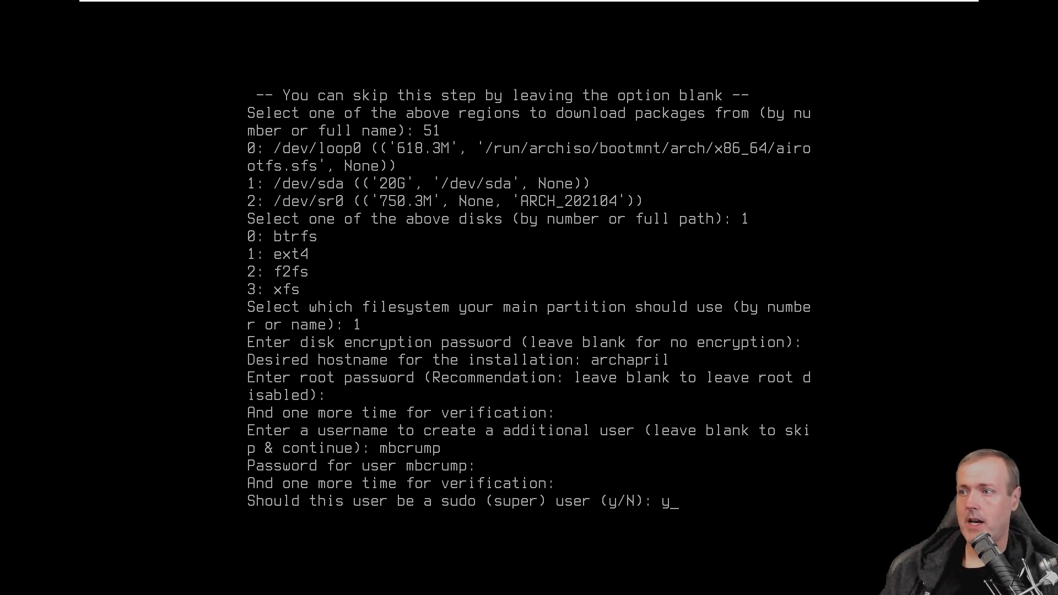
{"action": "key", "text": "Return"}
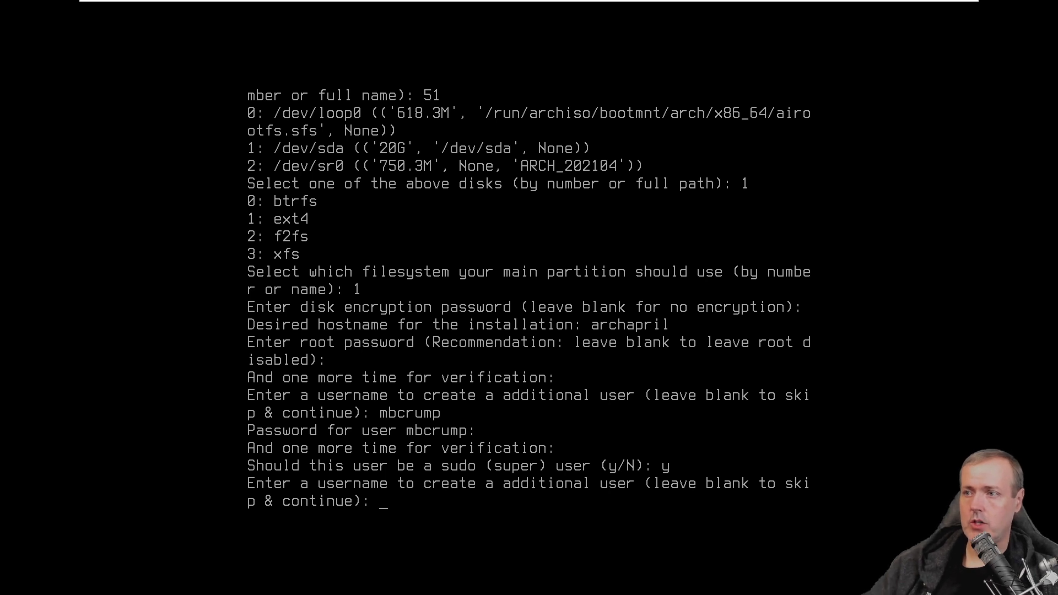
{"action": "key", "text": "Return"}
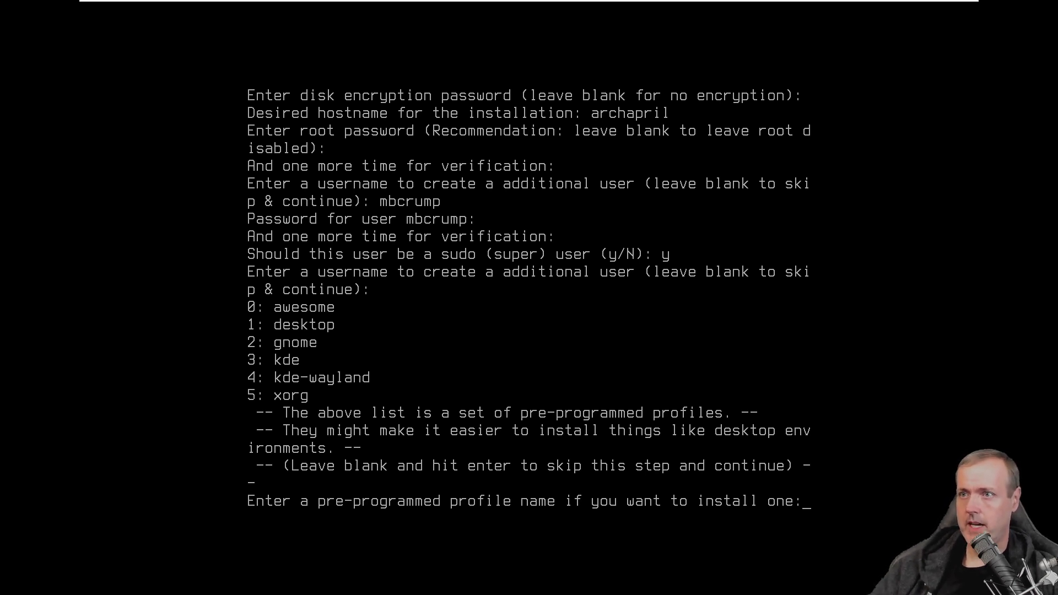
Step: Choose profile 0 (awesome) and graphics driver 6 (vmware) in archinstall
{"action": "type", "text": "0"}
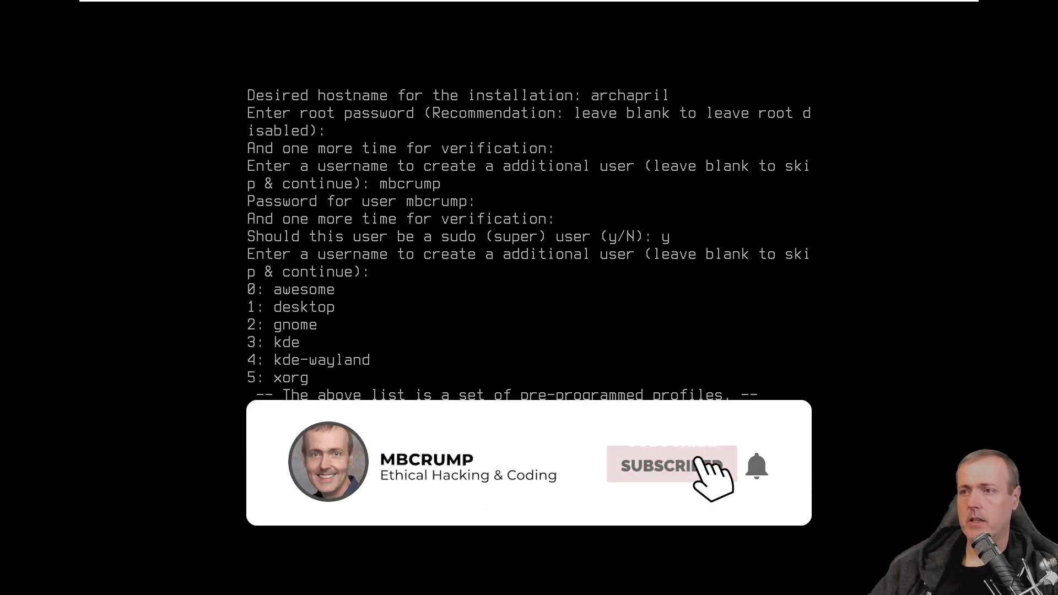
{"action": "key", "text": "Return"}
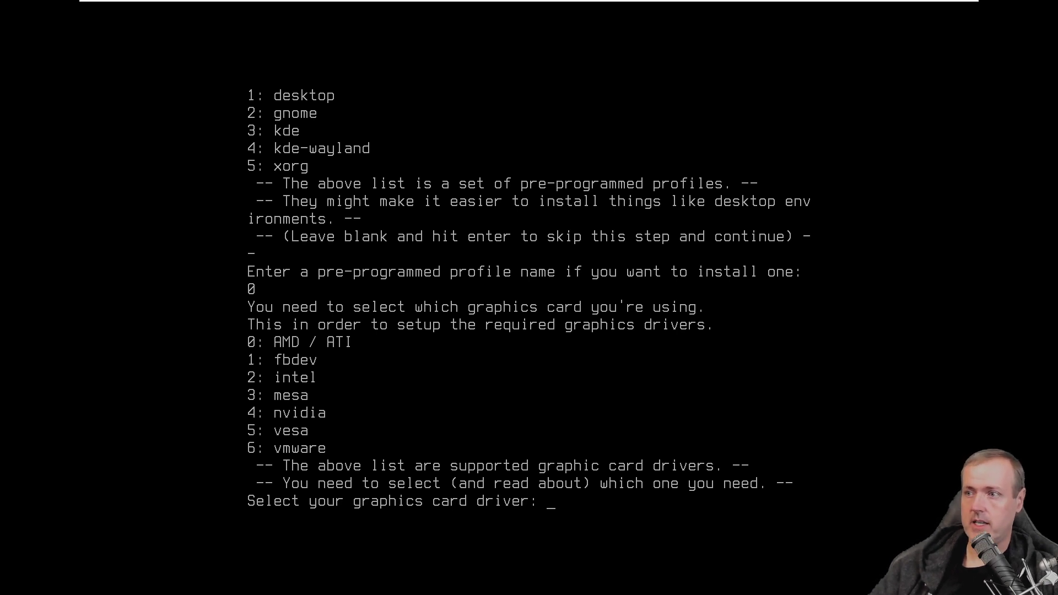
{"action": "type", "text": "6"}
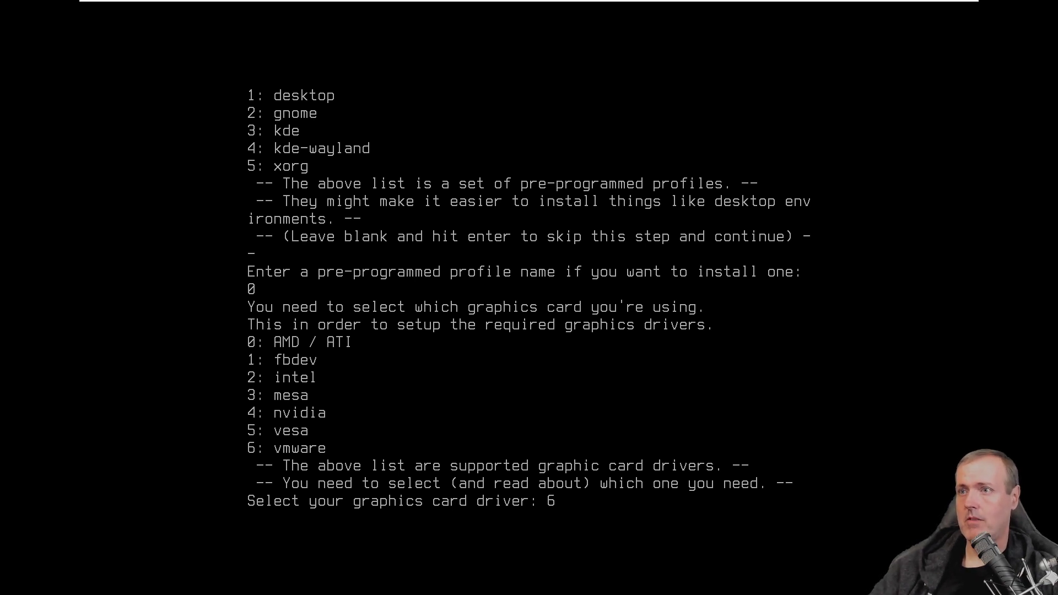
{"action": "key", "text": "Return"}
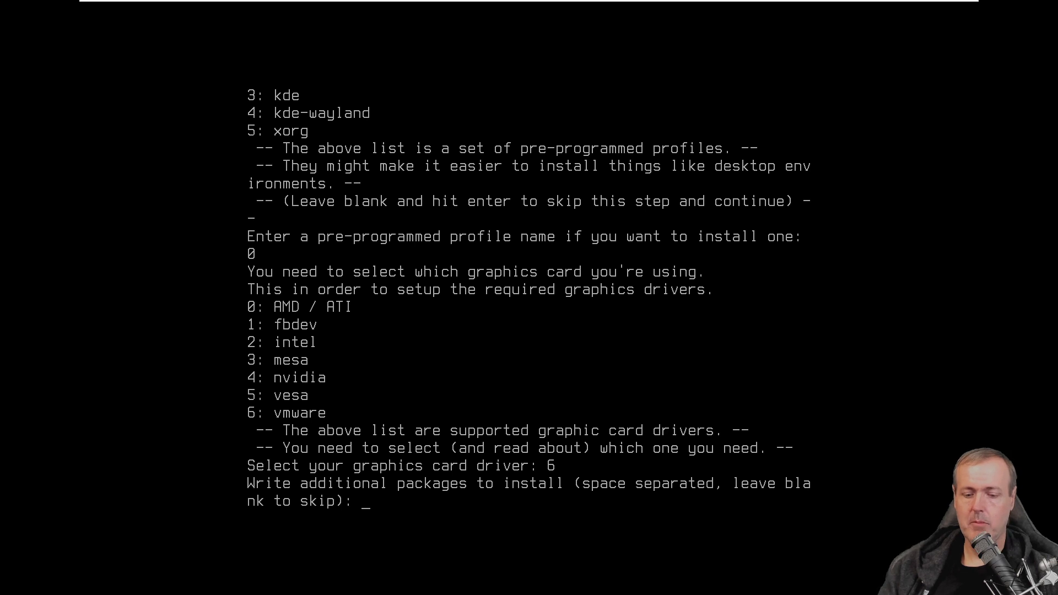
Step: Add git and nano packages, use DHCP on ens33, and set timezone America/Los_Angeles
{"action": "type", "text": "git"}
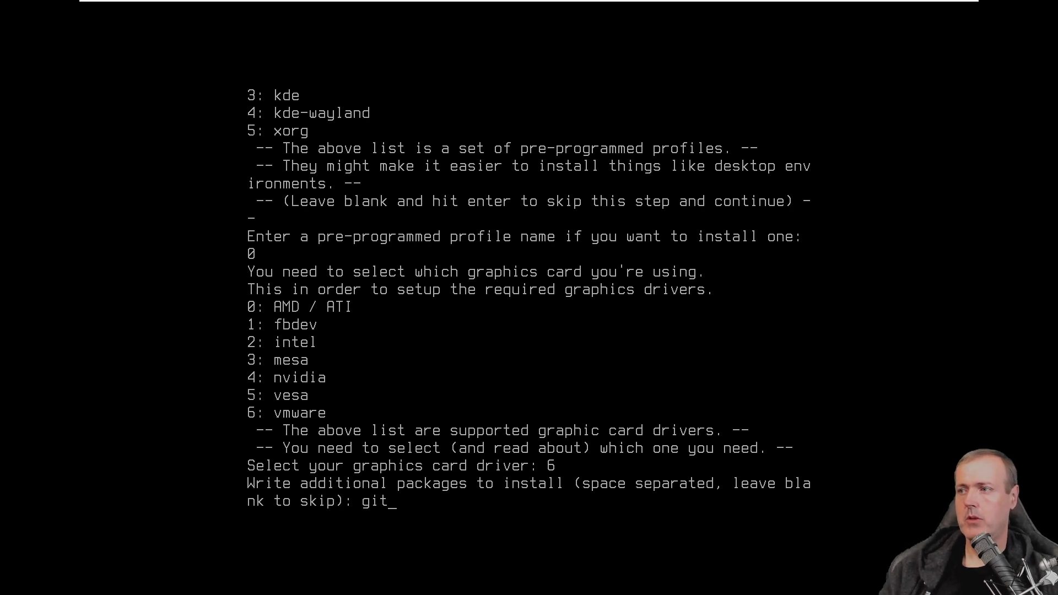
{"action": "type", "text": " nano"}
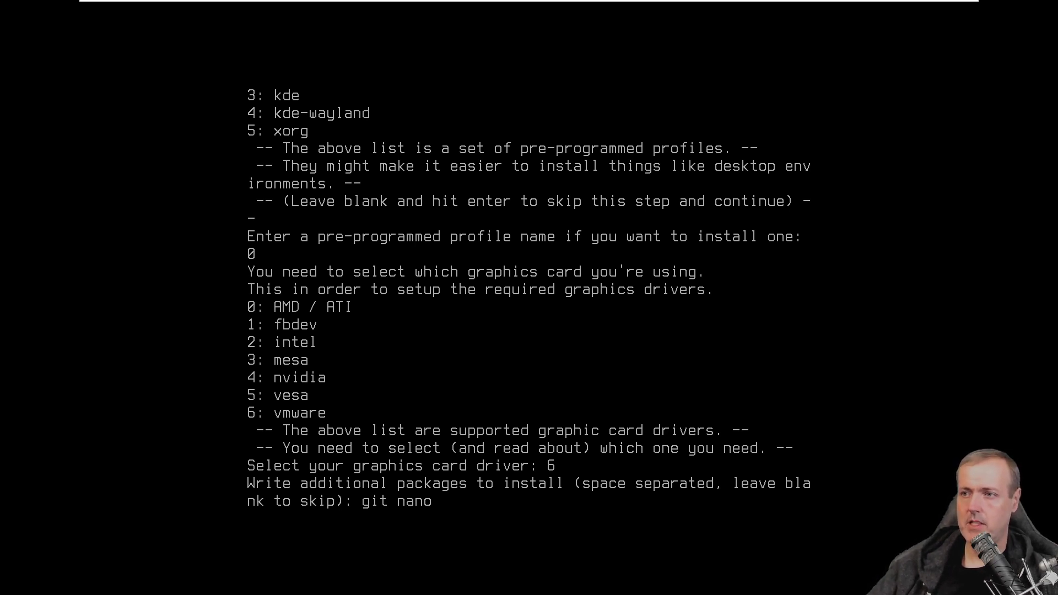
{"action": "key", "text": "Return"}
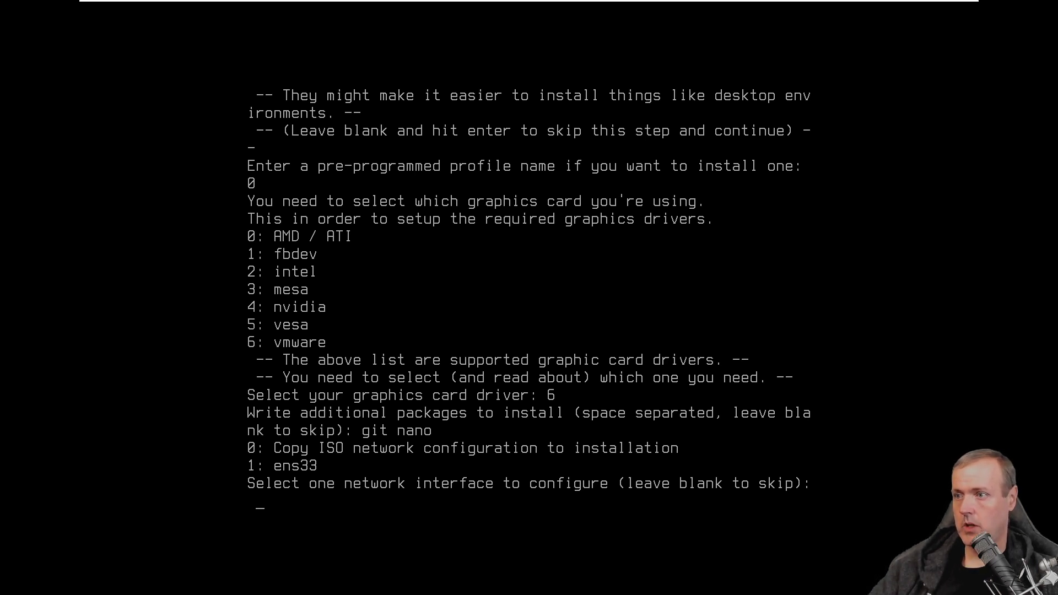
{"action": "key", "text": "Return"}
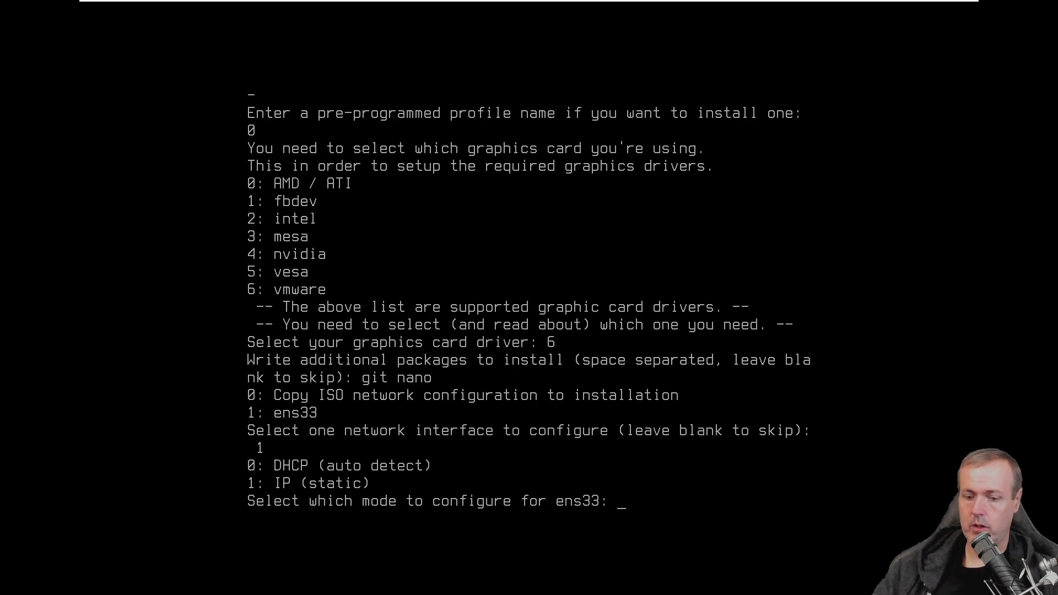
{"action": "type", "text": "0"}
{"action": "key", "text": "Return"}
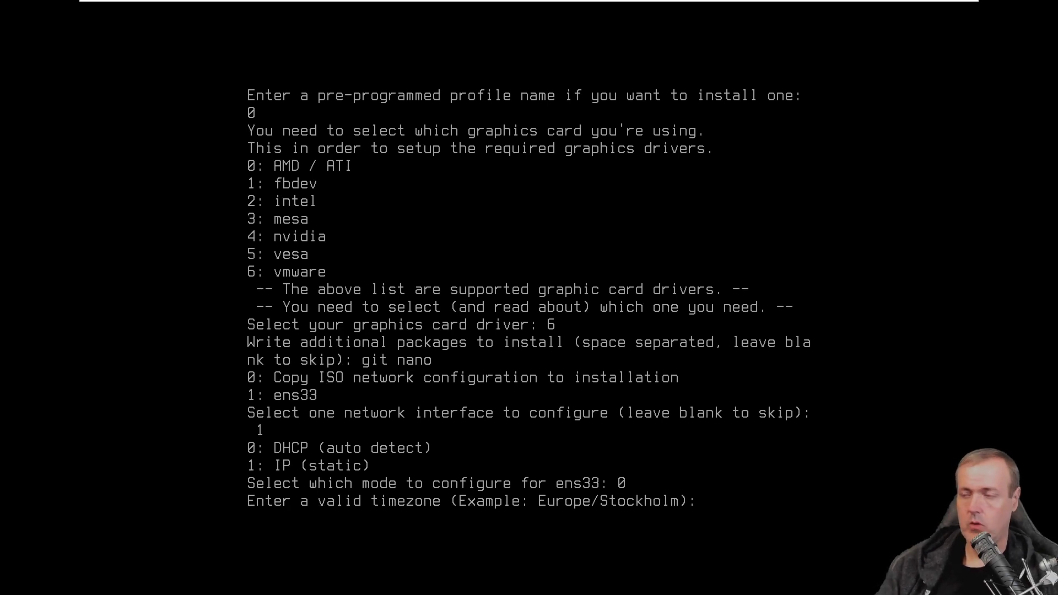
{"action": "type", "text": "America/Los"}
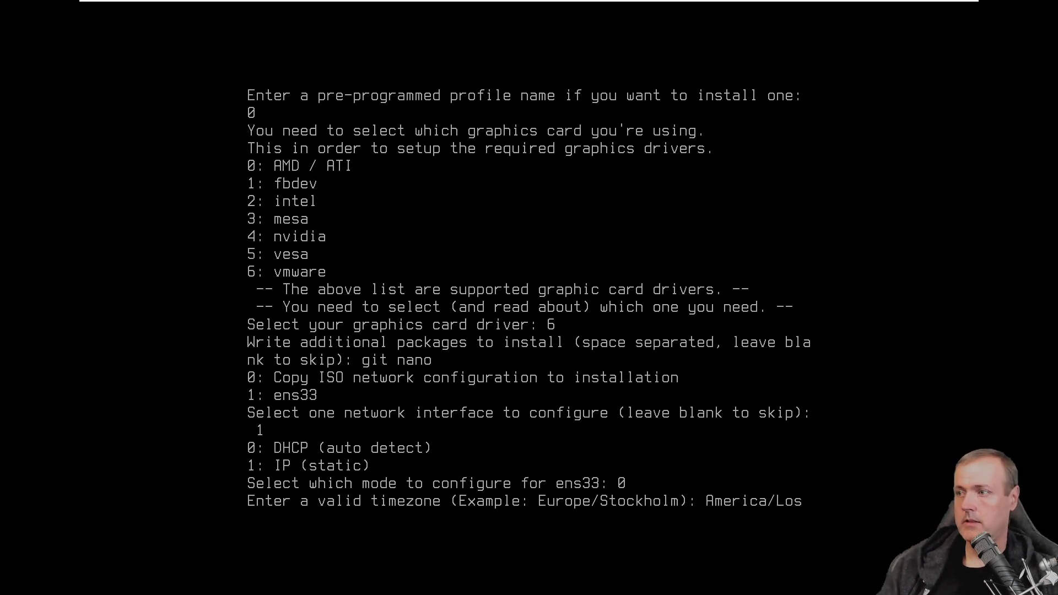
{"action": "type", "text": "_Ange"}
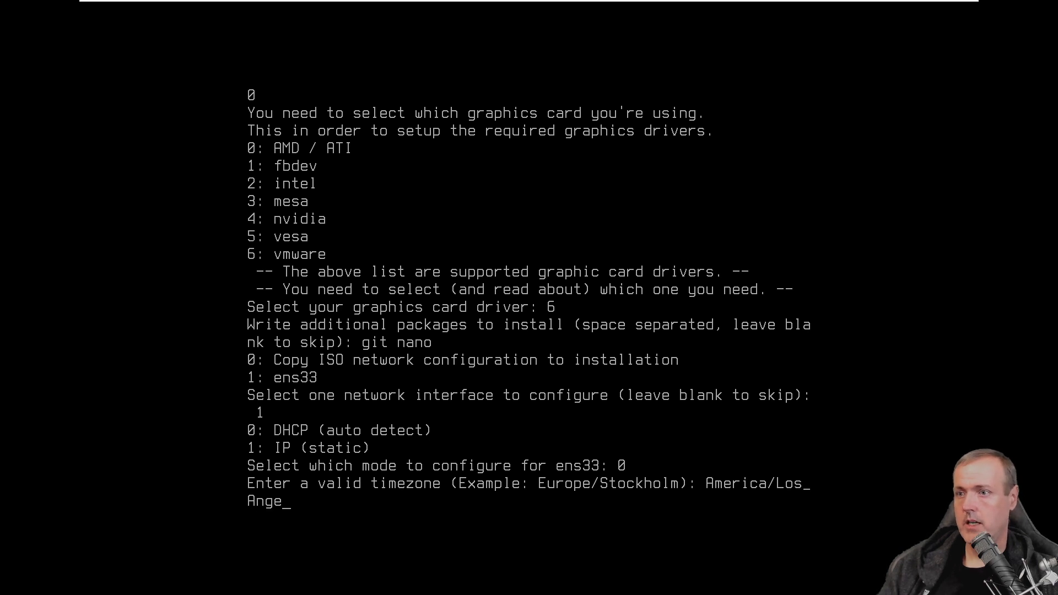
{"action": "type", "text": "les"}
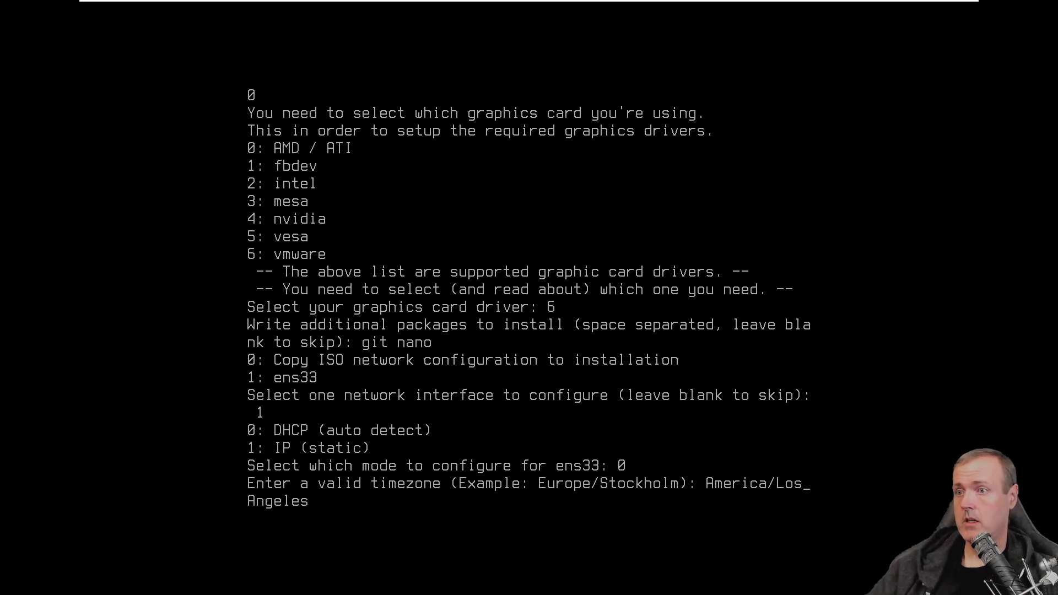
{"action": "key", "text": "Return"}
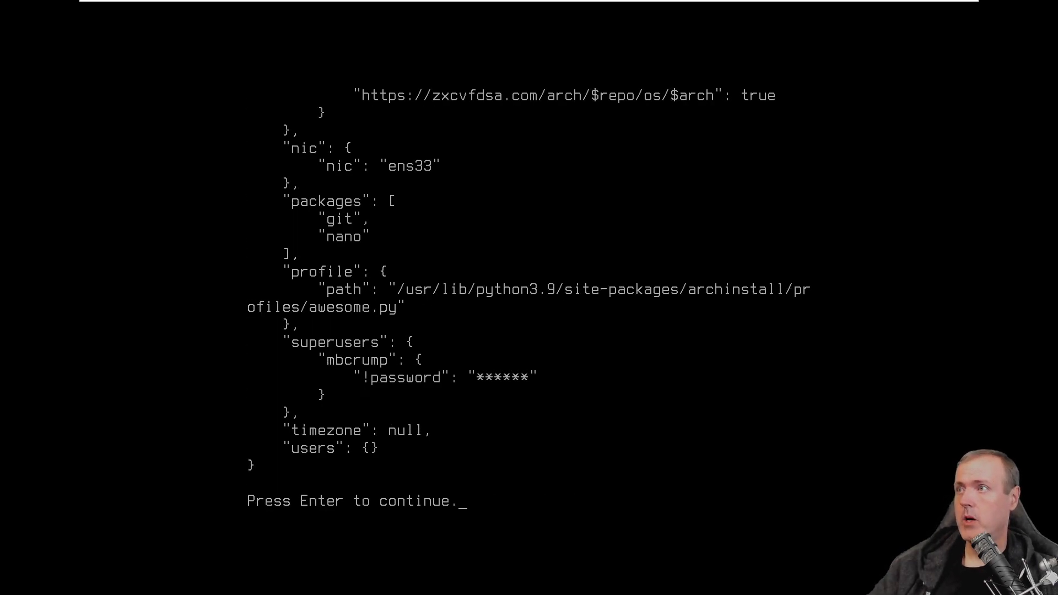
Step: Confirm the summary to partition /dev/sda and begin installing base packages
{"action": "left_click", "coordinate": [872, 263]}
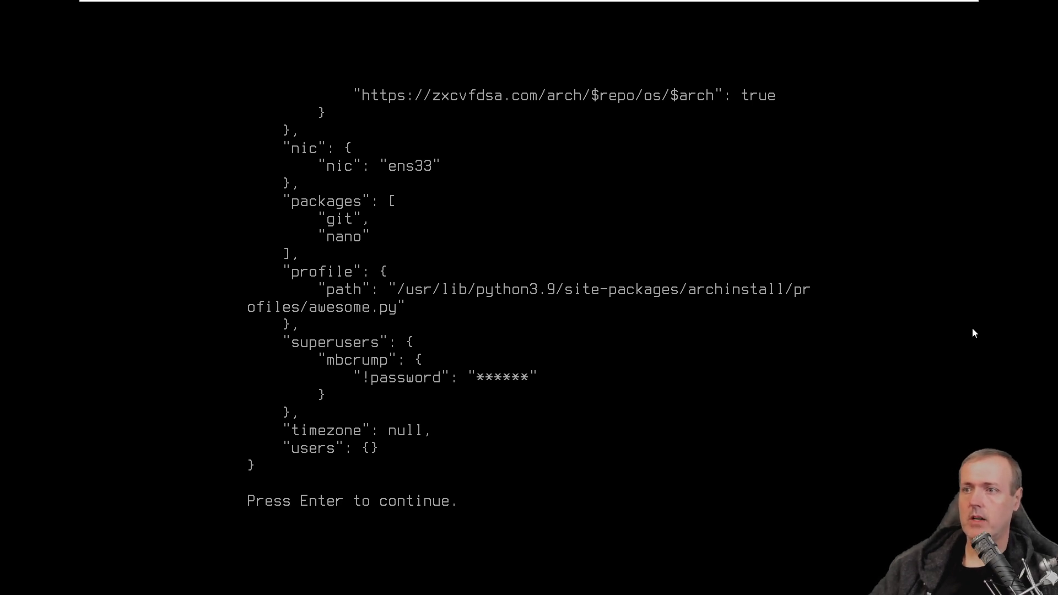
{"action": "key", "text": "Return"}
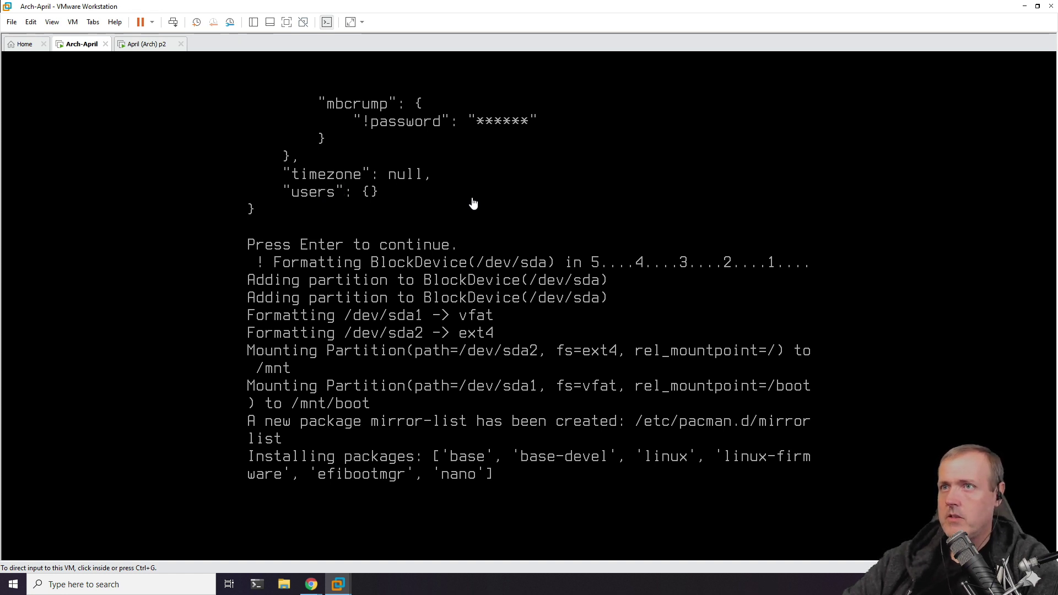
Step: Switch to the April (Arch) p2 VM tab and show it full screen
{"action": "left_click", "coordinate": [139, 45]}
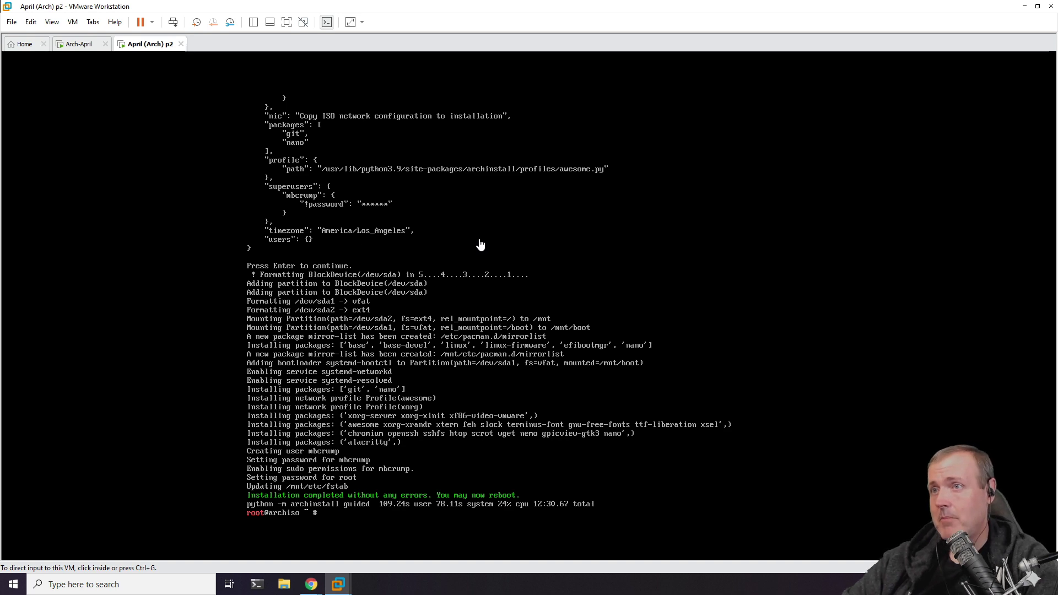
{"action": "key", "text": "ctrl+alt+Return"}
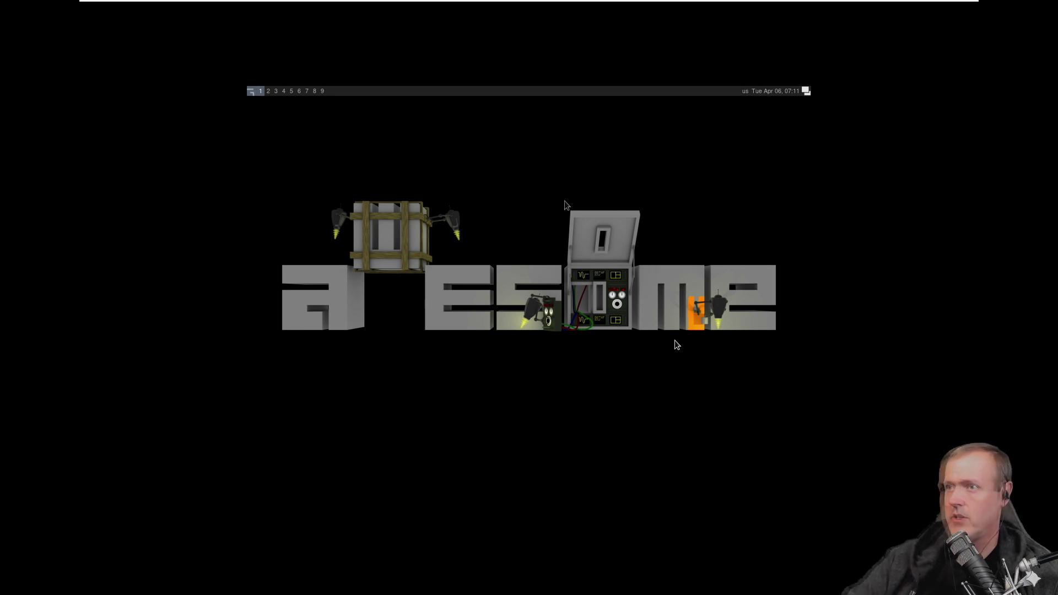
Step: Open a terminal from the Awesome desktop menu and check the current shell with which $0
{"action": "right_click", "coordinate": [300, 205]}
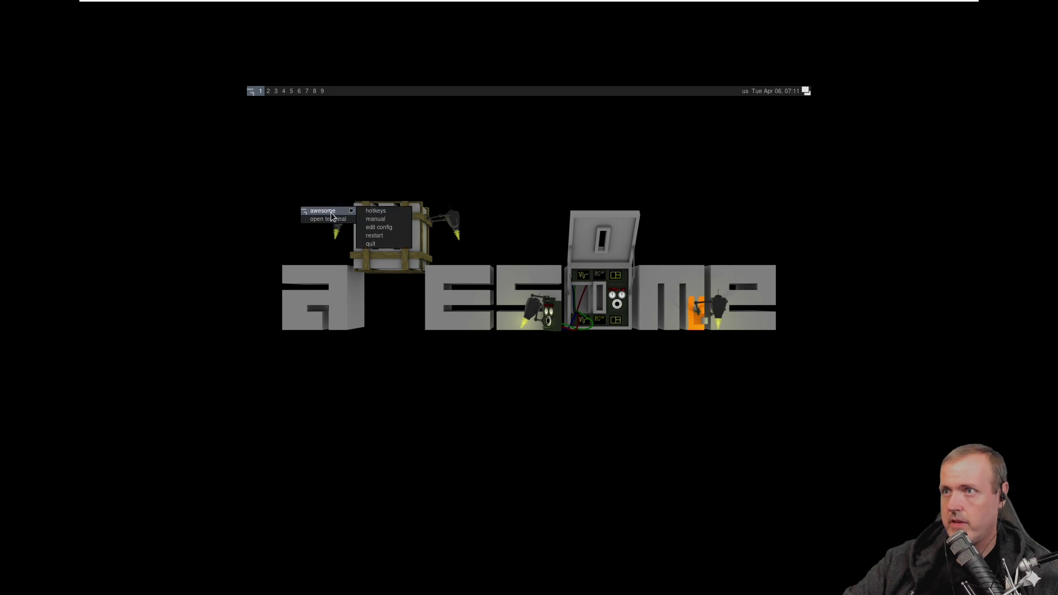
{"action": "mouse_move", "coordinate": [333, 212]}
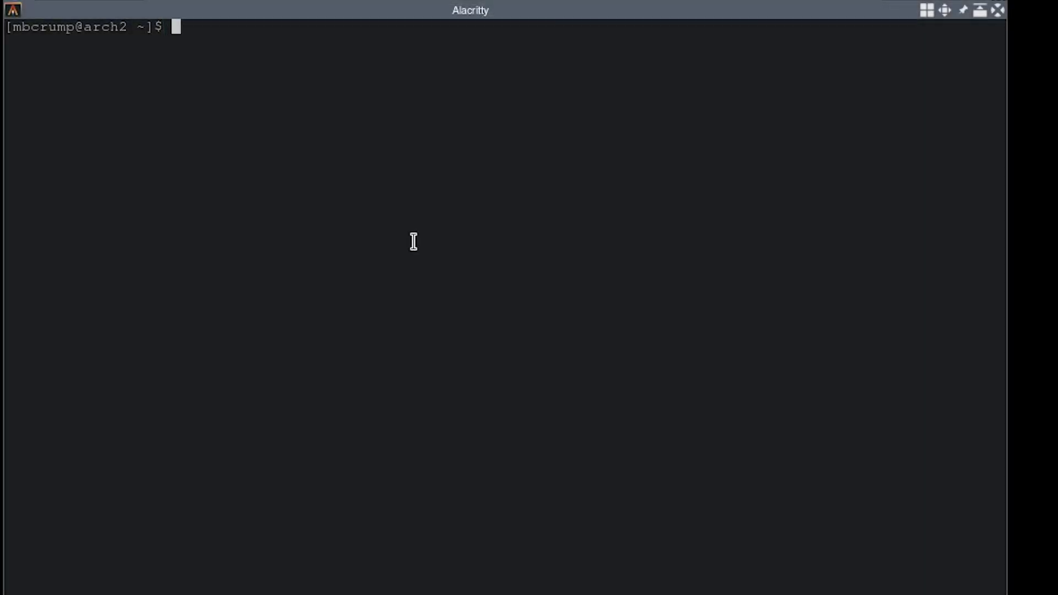
{"action": "type", "text": "i"}
{"action": "key", "text": "BackSpace"}
{"action": "type", "text": "which $0"}
{"action": "key", "text": "Return"}
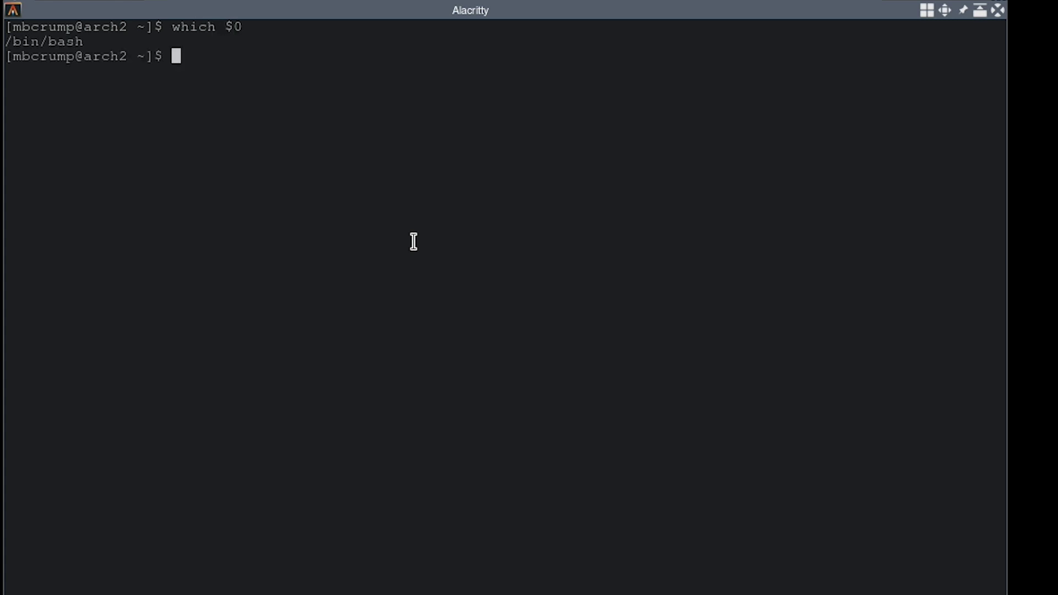
Step: Run zsh (not installed), cvt, and xrandr to list Virtual1's display modes
{"action": "type", "text": "zsh"}
{"action": "key", "text": "Return"}
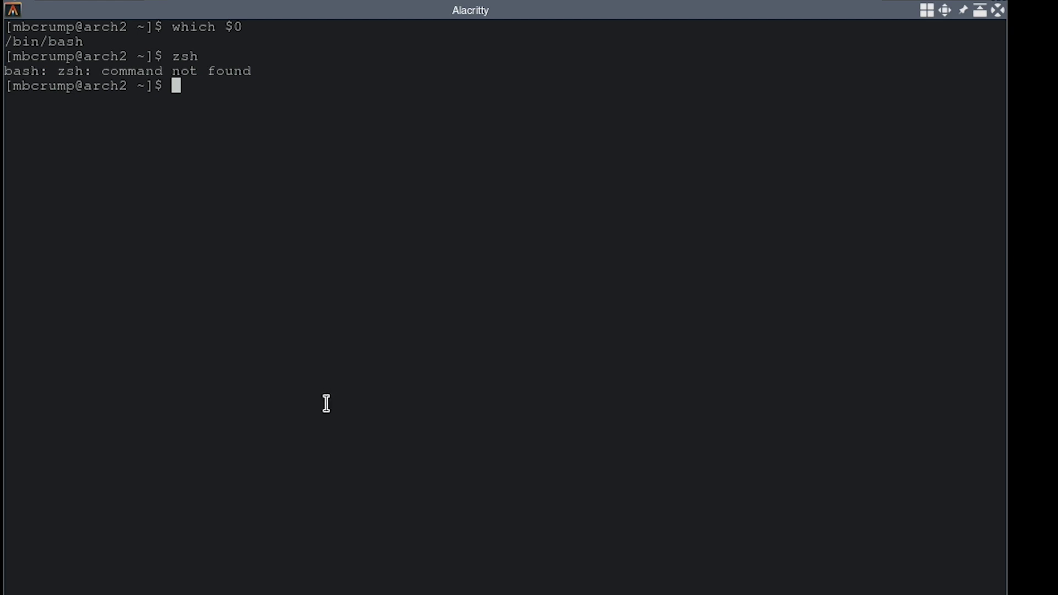
{"action": "type", "text": "cvt"}
{"action": "key", "text": "Return"}
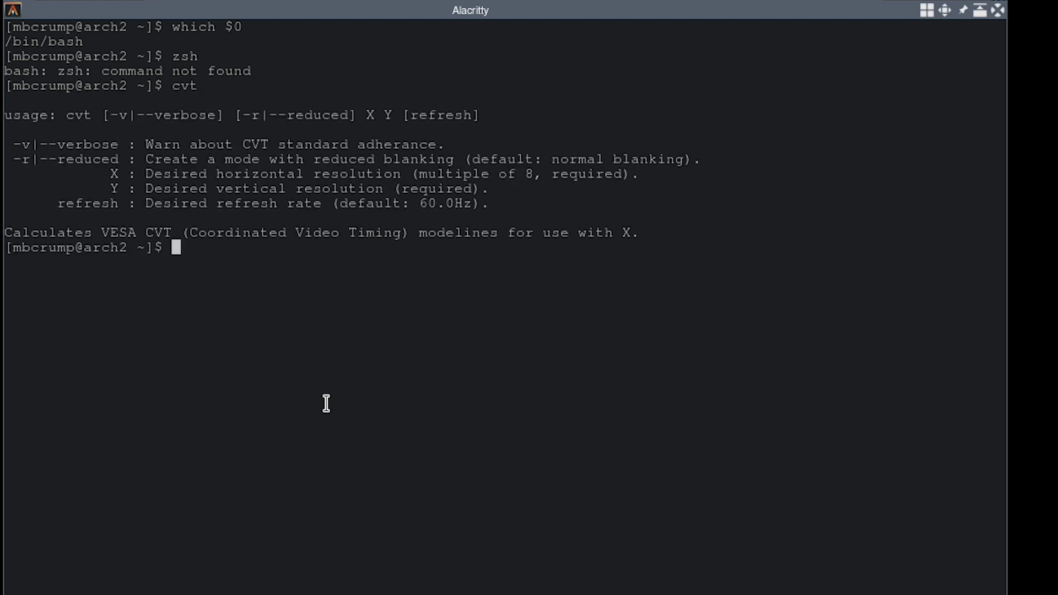
{"action": "type", "text": "xrandr"}
{"action": "key", "text": "Return"}
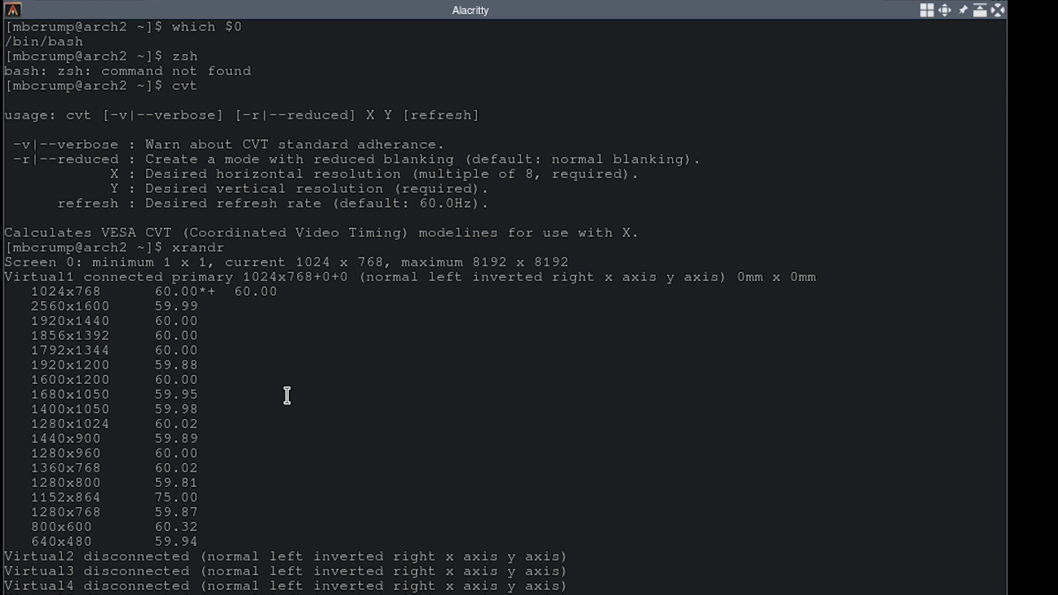
Step: Highlight the Virtual1 output and its current 1024x768 resolution in the xrandr listing
{"action": "left_click_drag", "start_coordinate": [39, 278], "coordinate": [310, 286]}
{"action": "left_click", "coordinate": [351, 276]}
{"action": "left_click_drag", "start_coordinate": [242, 277], "coordinate": [312, 275]}
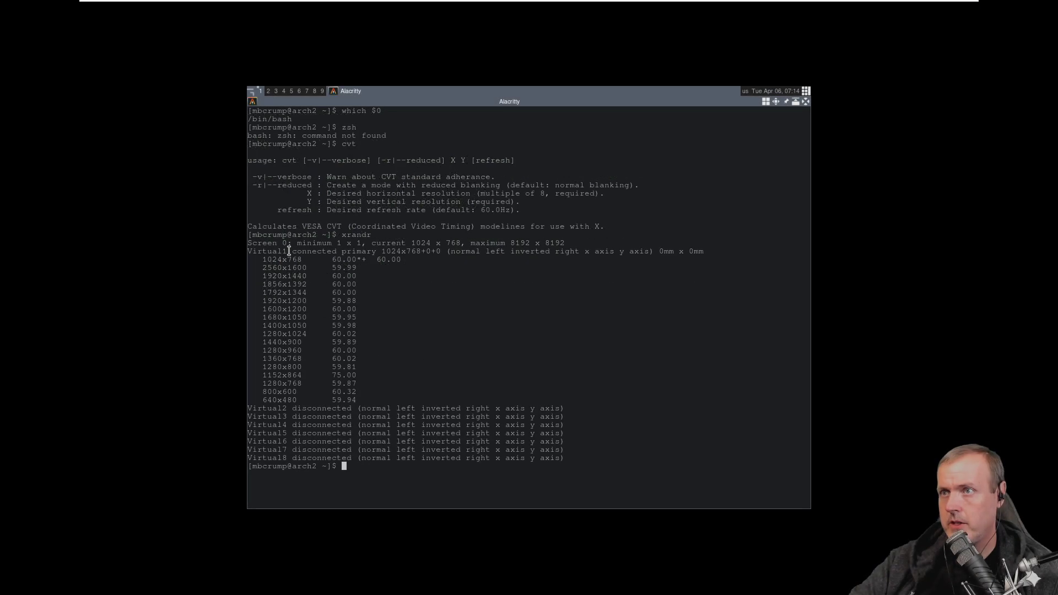
{"action": "left_click_drag", "start_coordinate": [75, 277], "coordinate": [13, 281]}
{"action": "left_click_drag", "start_coordinate": [252, 253], "coordinate": [248, 253]}
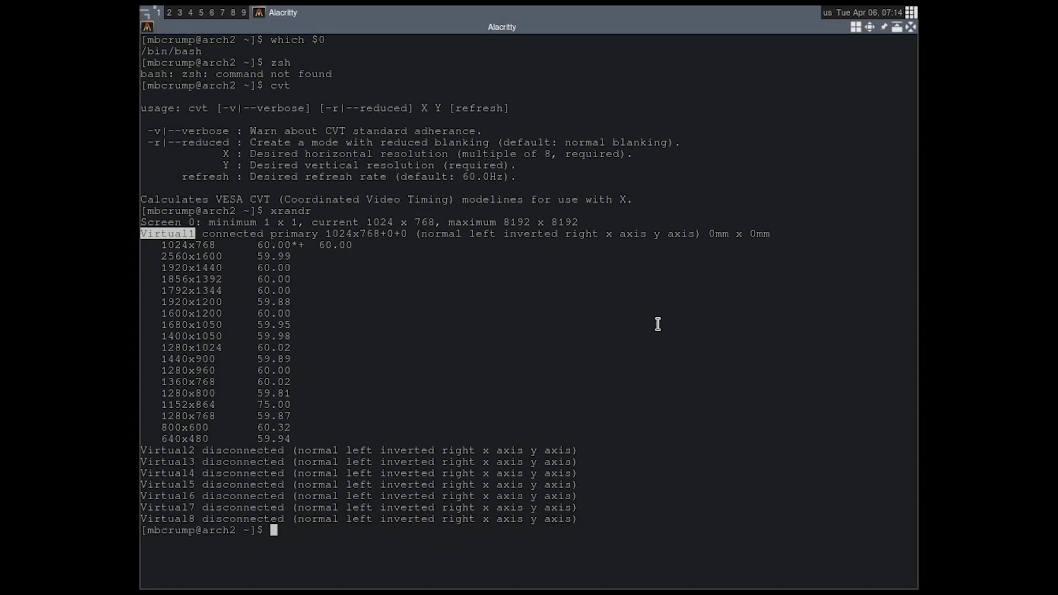
Step: Try xrandr --output Virtual1 --mode 1920x1080, which fails, switch to 1920x1440, and close the terminals
{"action": "type", "text": "xrandr --output Virt"}
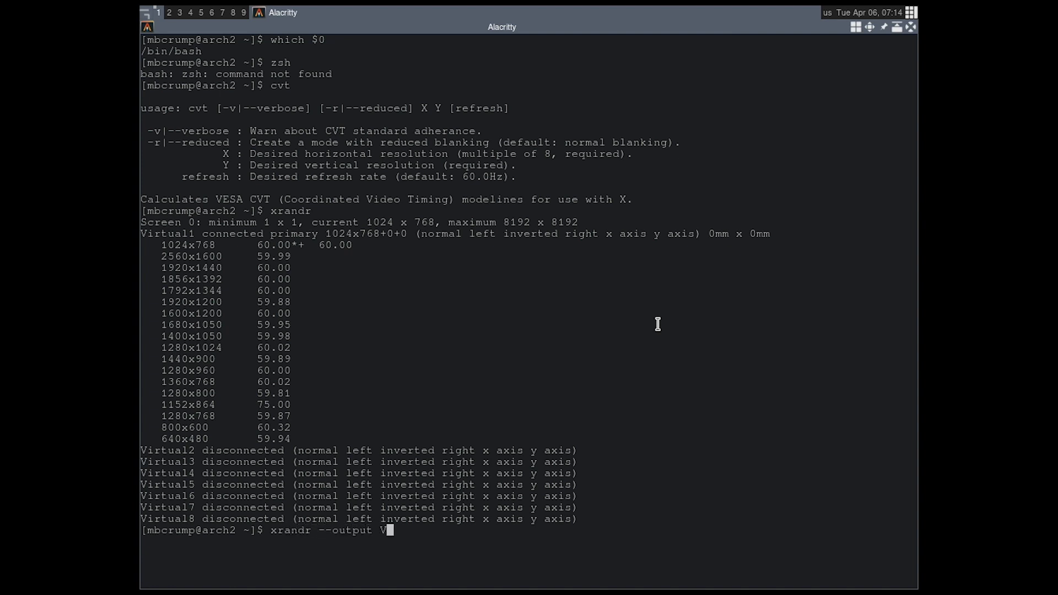
{"action": "type", "text": "ual1 --mo"}
{"action": "key", "text": "Up"}
{"action": "key", "text": "Up"}
{"action": "key", "text": "Up"}
{"action": "key", "text": "Up"}
{"action": "key", "text": "Down"}
{"action": "key", "text": "Down"}
{"action": "key", "text": "Down"}
{"action": "key", "text": "Down"}
{"action": "type", "text": "1920x1080"}
{"action": "key", "text": "Return"}
{"action": "key", "text": "Up"}
{"action": "key", "text": "BackSpace"}
{"action": "key", "text": "BackSpace"}
{"action": "key", "text": "BackSpace"}
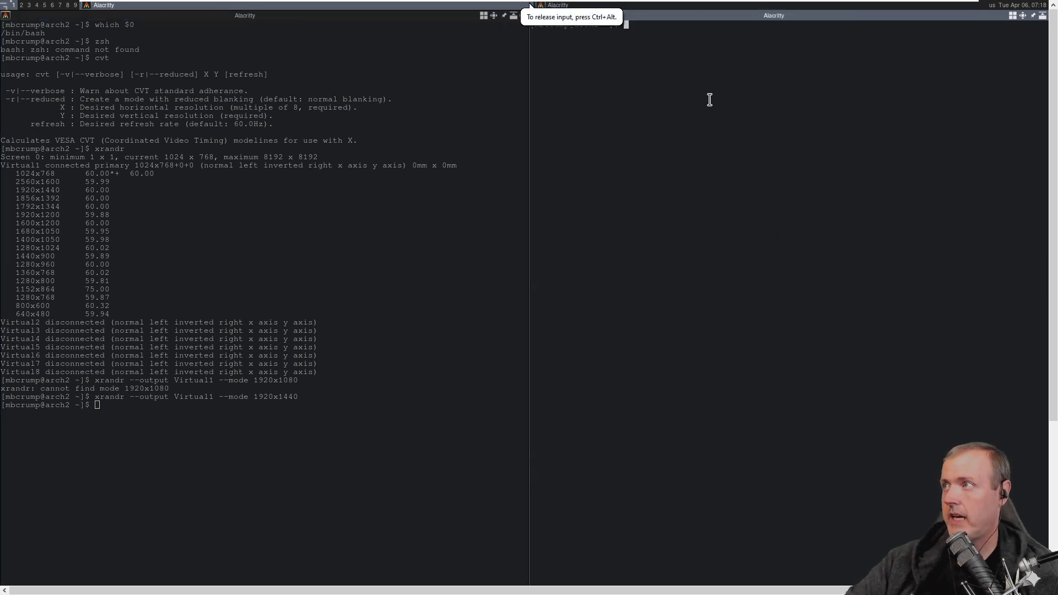
{"action": "key", "text": "ctrl+d"}
{"action": "key", "text": "ctrl+d"}
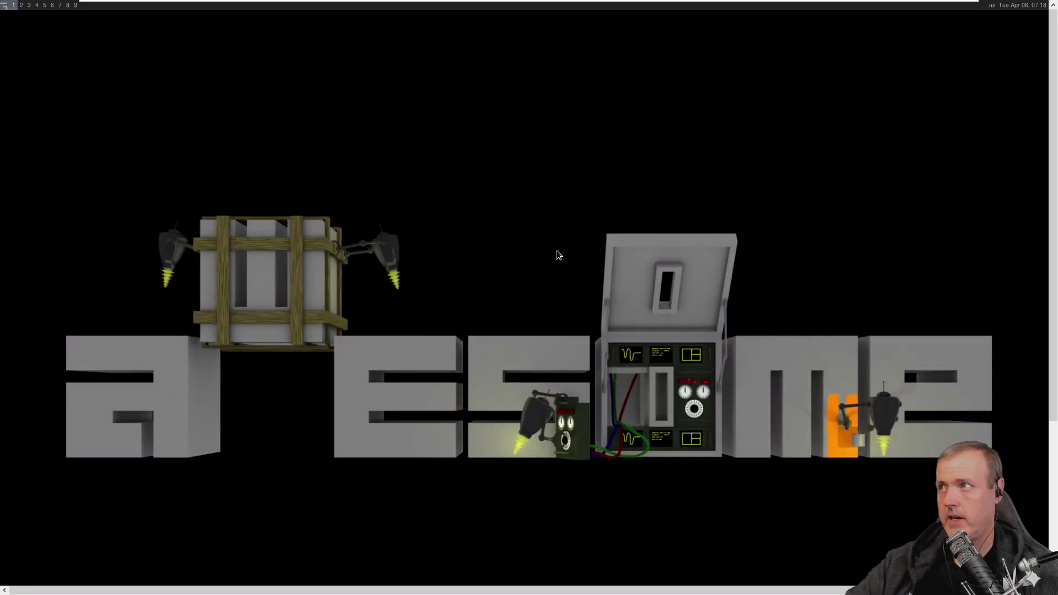
Step: Open a fresh Alacritty terminal with Mod+Enter on the Awesome desktop
{"action": "right_click", "coordinate": [88, 513]}
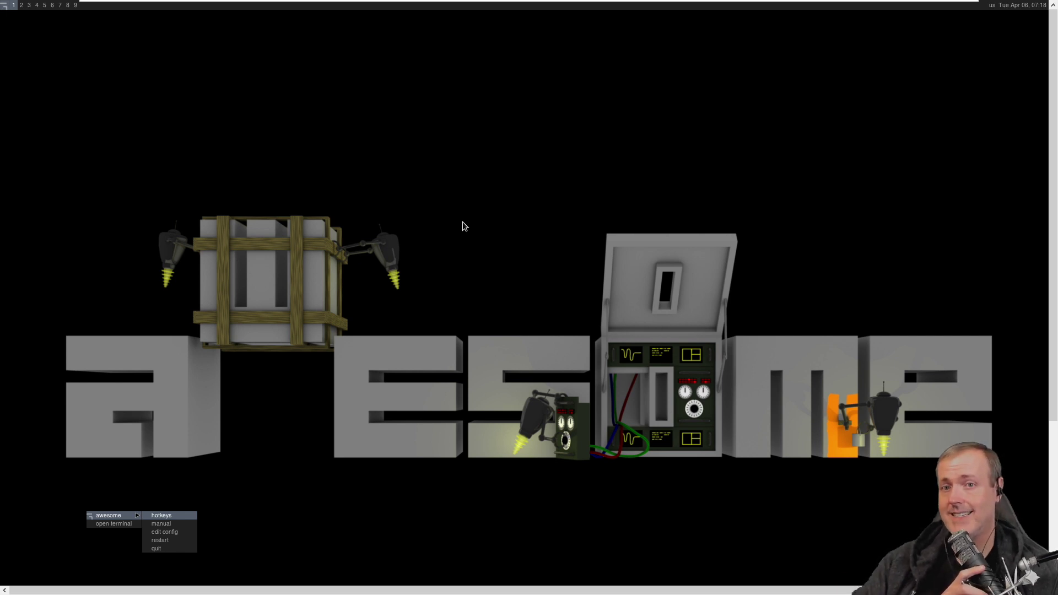
{"action": "key", "text": "super+Return"}
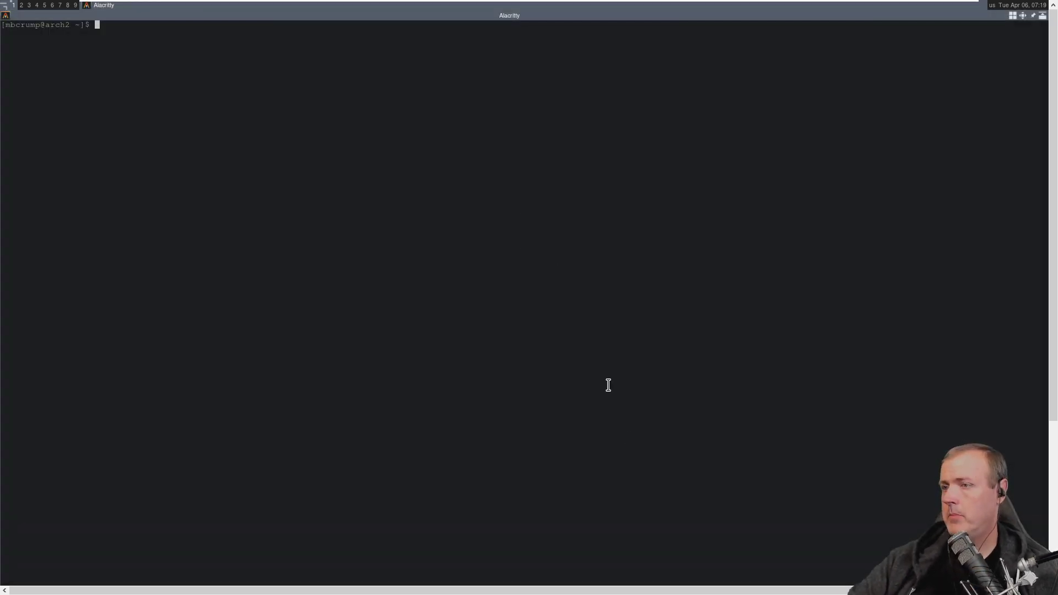
{"action": "left_click", "coordinate": [563, 593]}
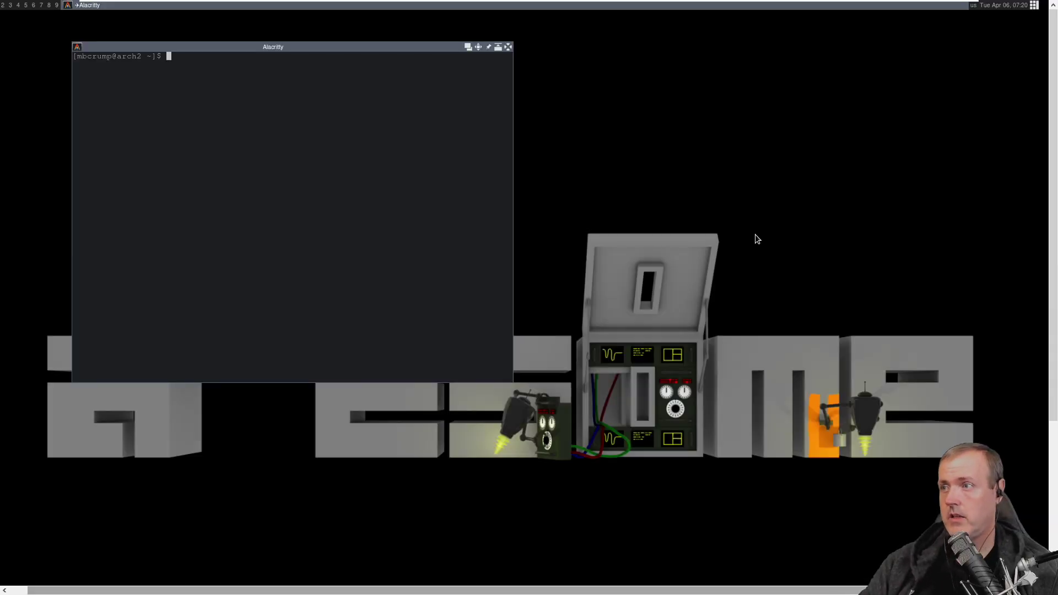
Step: Run sudo pacman -Suy firefox, confirm with the account password and y, then launch firefox
{"action": "type", "text": "sudo pacman"}
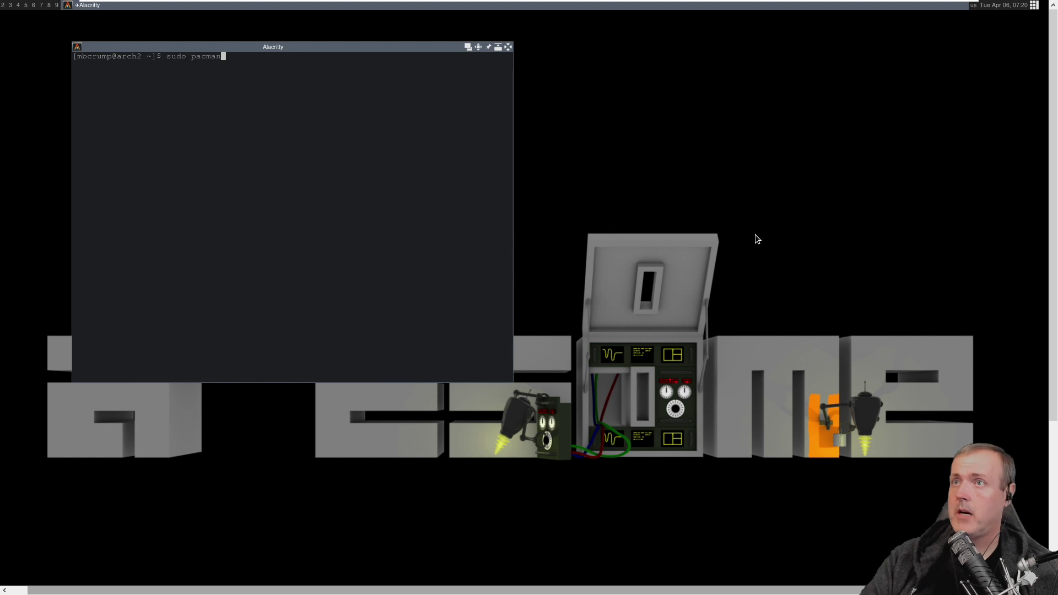
{"action": "type", "text": " -Su"}
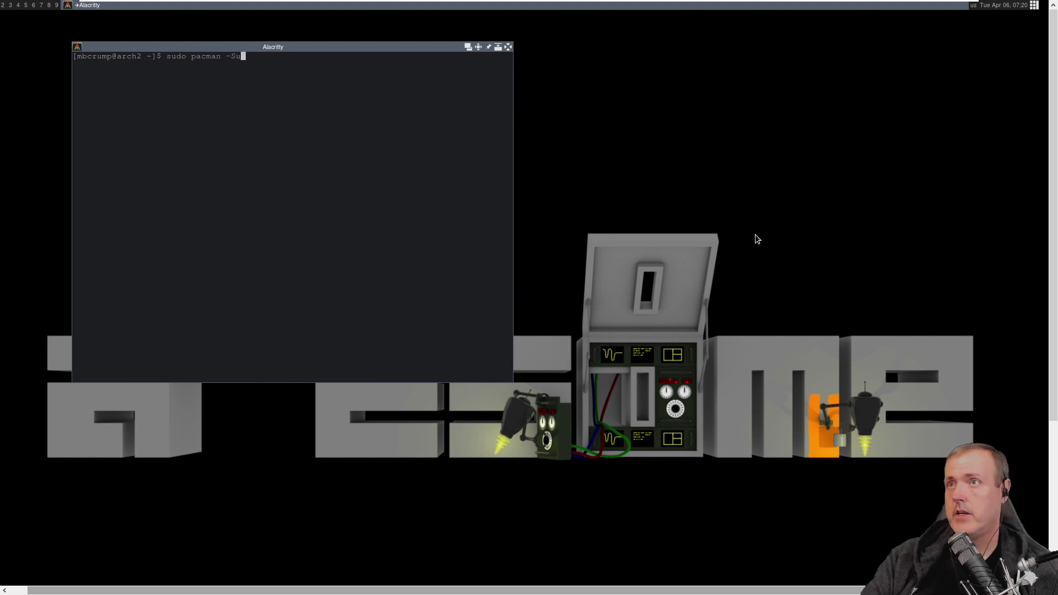
{"action": "type", "text": "y firefox"}
{"action": "key", "text": "Return"}
{"action": "key", "text": "Return"}
{"action": "type", "text": "y"}
{"action": "key", "text": "Return"}
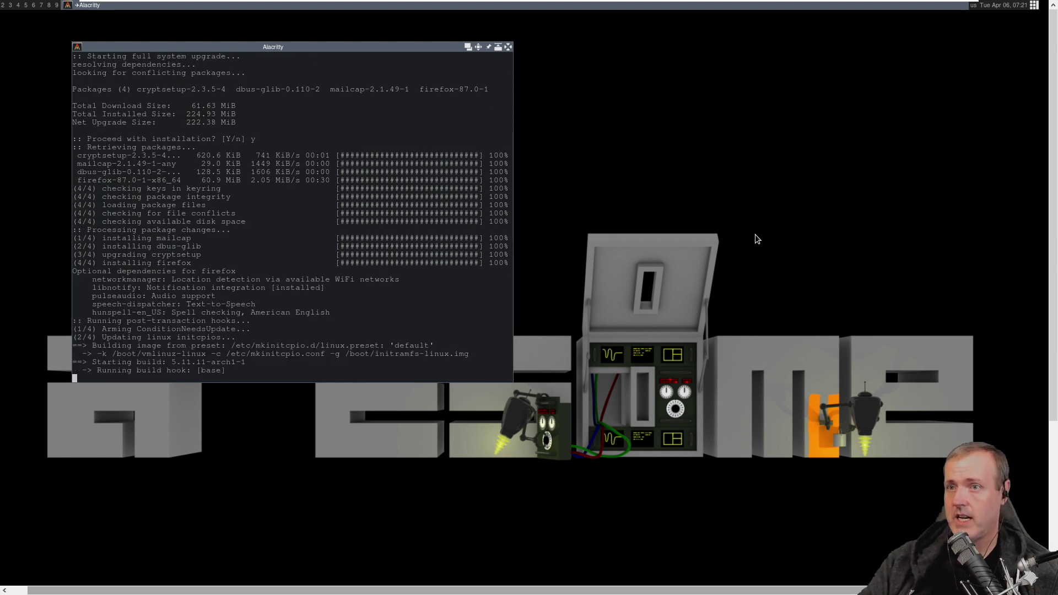
{"action": "type", "text": "firefox"}
{"action": "key", "text": "Return"}
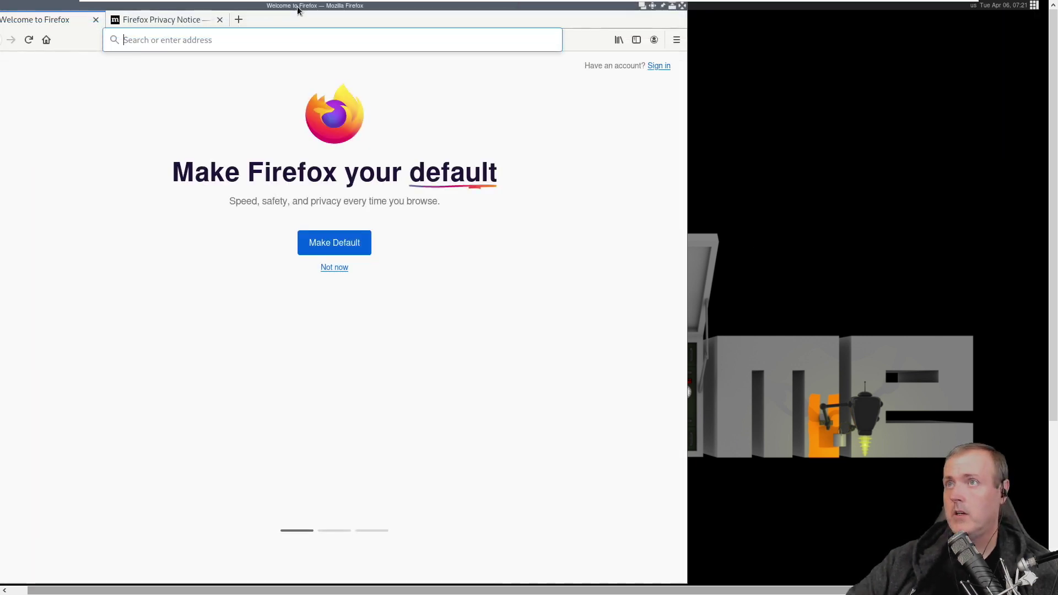
Step: Load youtube.com in Firefox, play the Focus Music video, then close Firefox
{"action": "left_click_drag", "start_coordinate": [330, 15], "coordinate": [583, 20]}
{"action": "left_click", "coordinate": [551, 56]}
{"action": "type", "text": "youtube.com"}
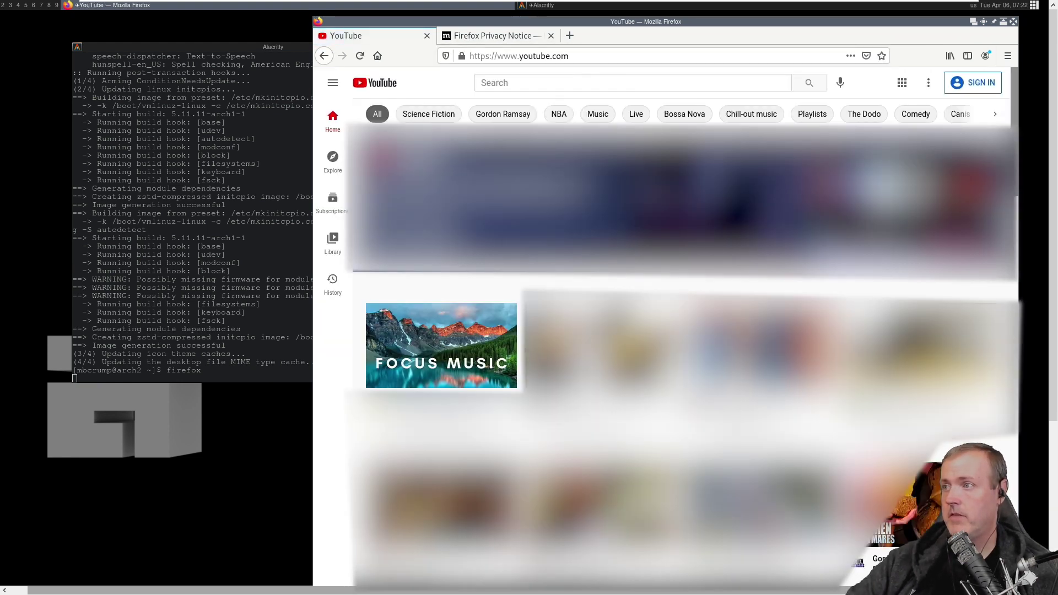
{"action": "left_click", "coordinate": [438, 344]}
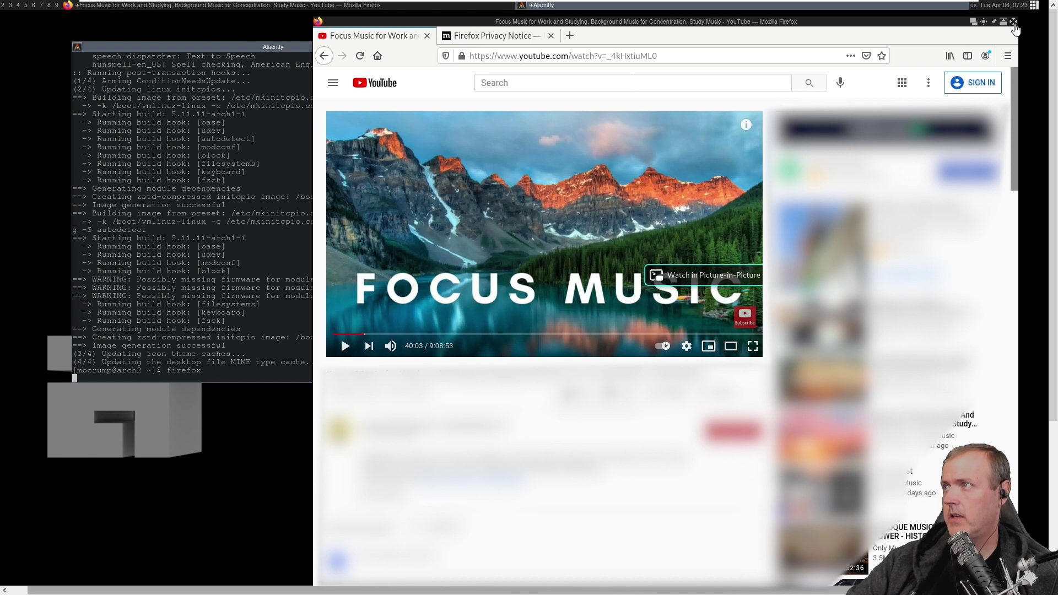
{"action": "left_click", "coordinate": [1015, 26]}
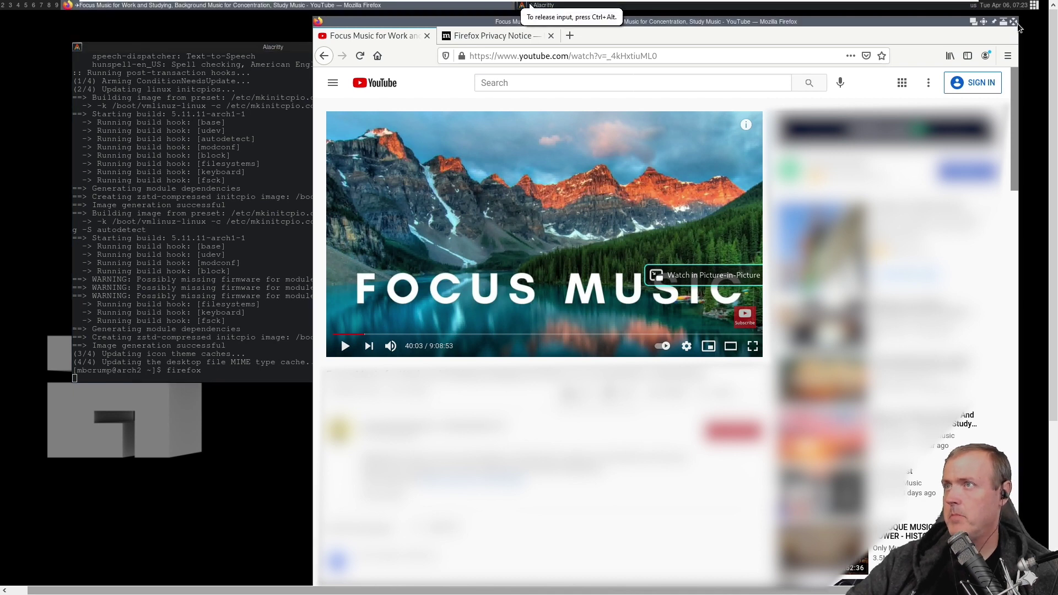
{"action": "left_click", "coordinate": [1014, 22]}
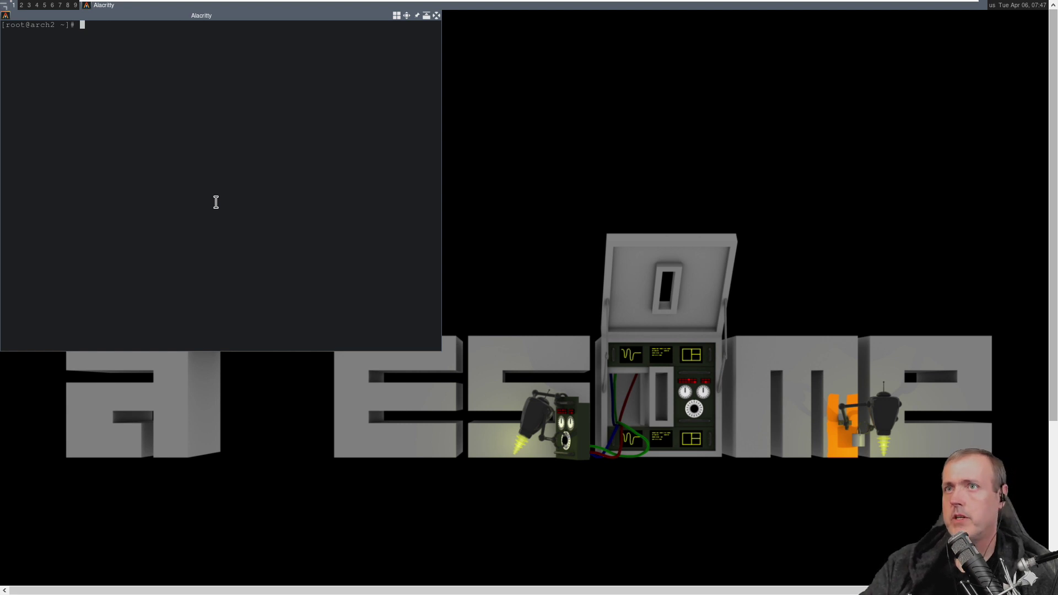
Step: Print /etc/fstab and highlight the ext4 root on sda2 and the sda1 /boot entry
{"action": "type", "text": "cat /etc/f"}
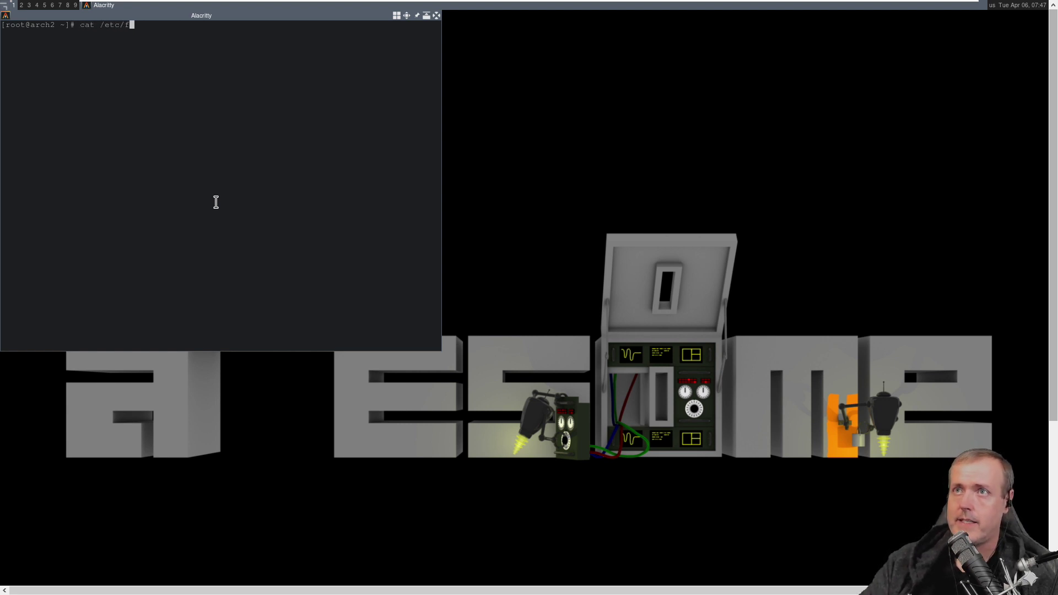
{"action": "type", "text": "stab"}
{"action": "key", "text": "Return"}
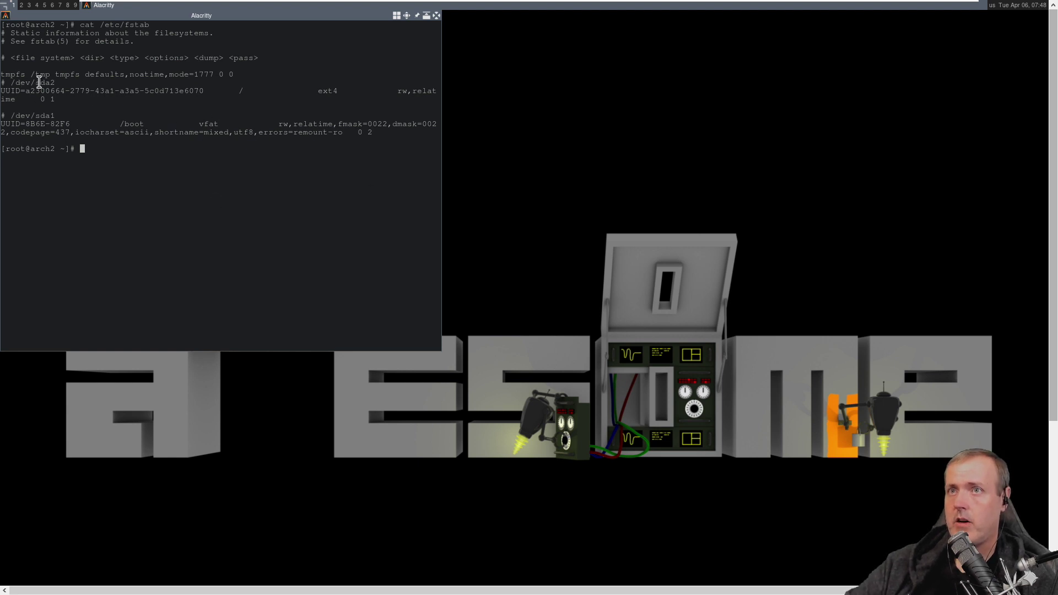
{"action": "left_click_drag", "start_coordinate": [322, 91], "coordinate": [347, 91]}
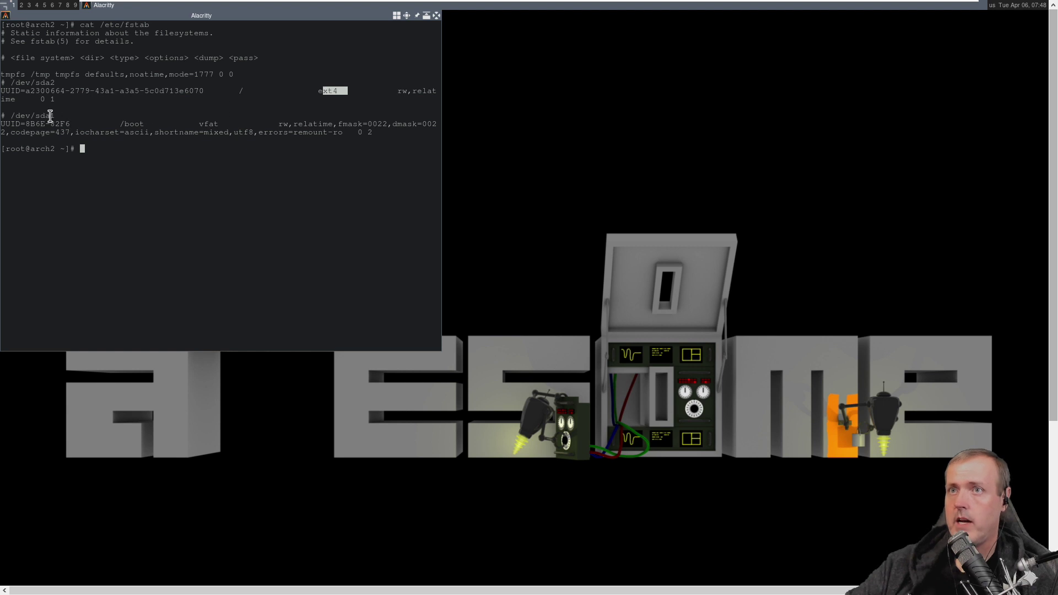
{"action": "left_click_drag", "start_coordinate": [35, 116], "coordinate": [226, 126]}
{"action": "left_click_drag", "start_coordinate": [32, 83], "coordinate": [59, 90]}
{"action": "left_click_drag", "start_coordinate": [313, 91], "coordinate": [349, 92]}
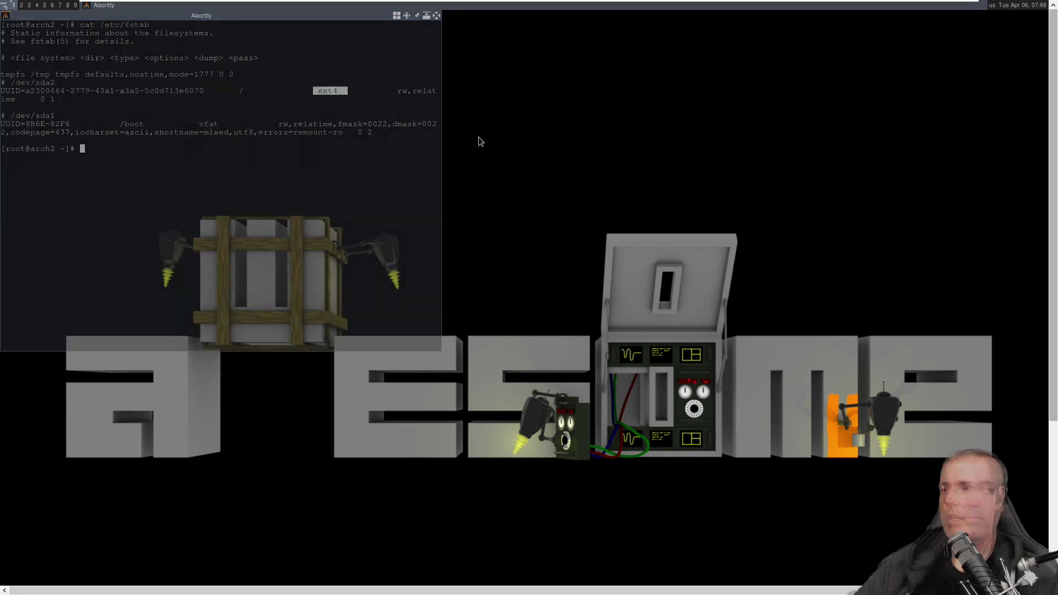